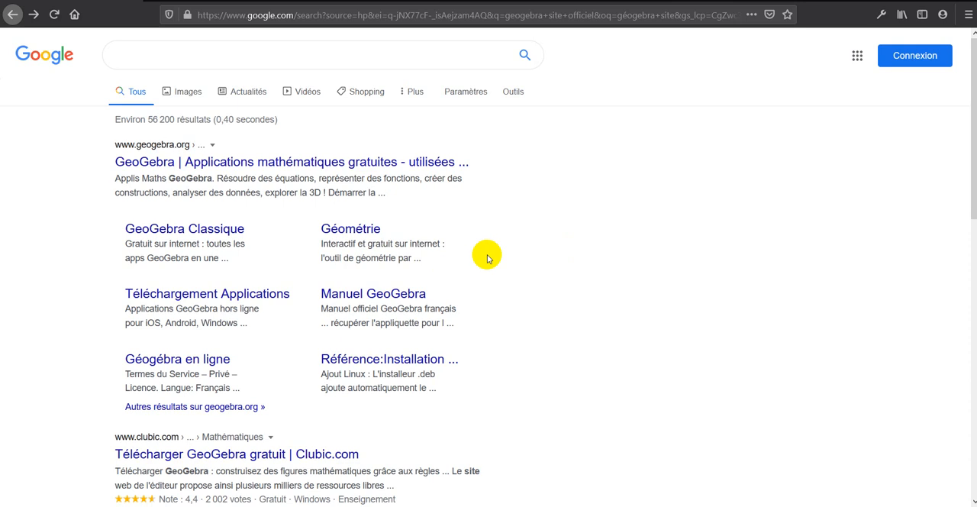
- Search Google for "geogebra site officiel" and open the official GeoGebra website
left_click(197, 59)
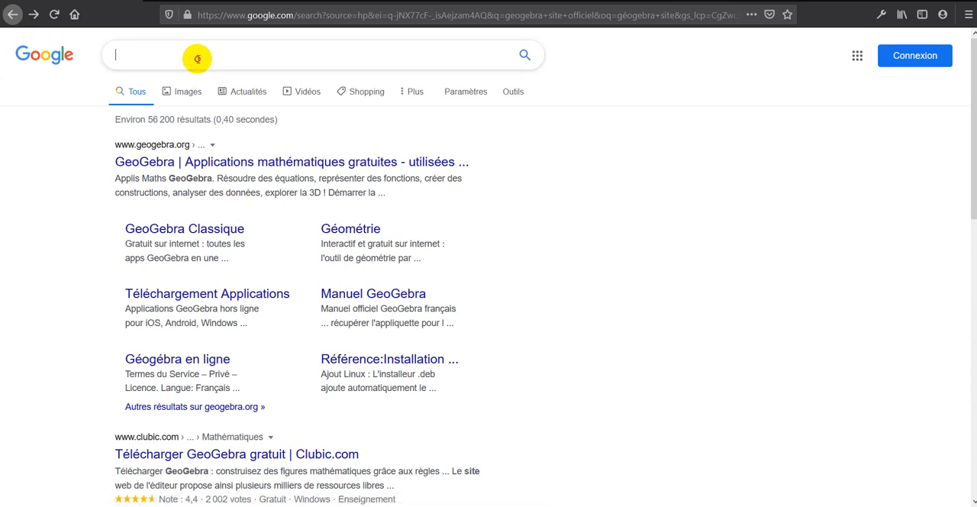
type("geogebra site officiel")
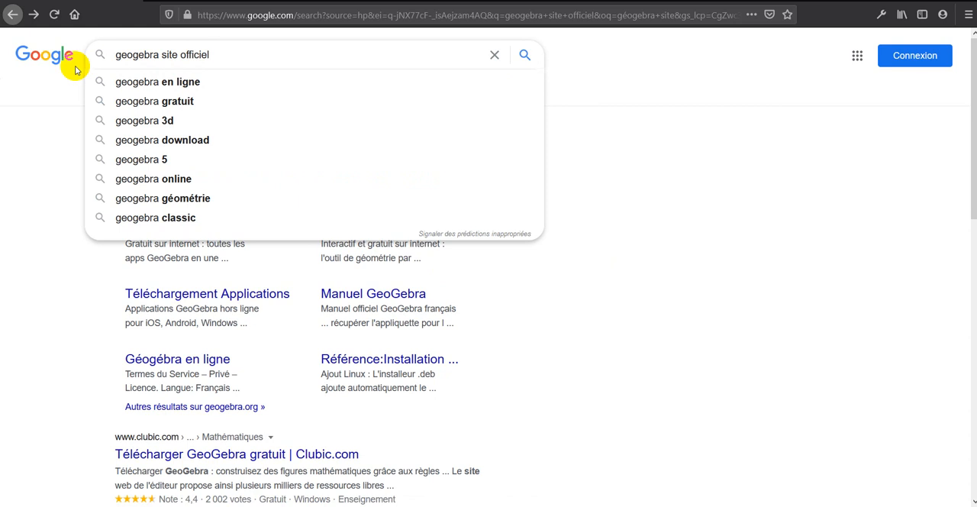
key("Return")
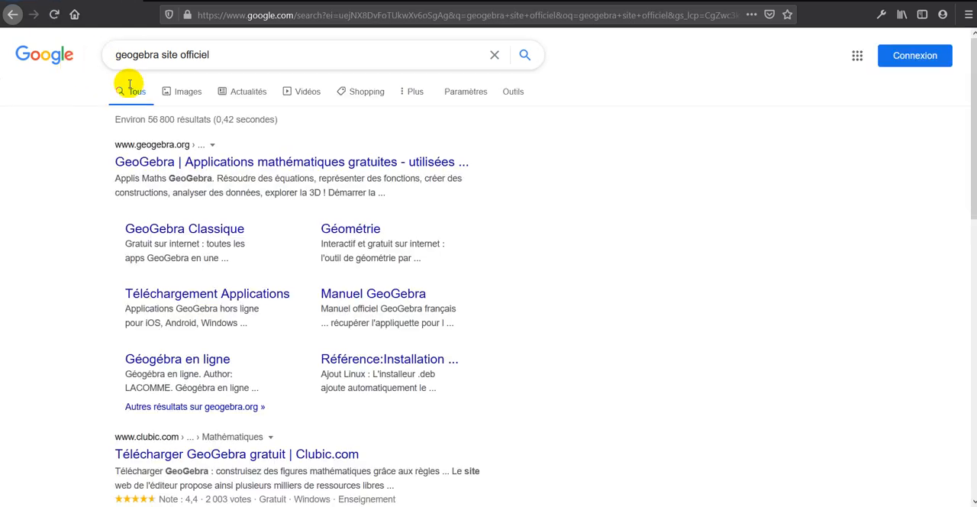
left_click(160, 165)
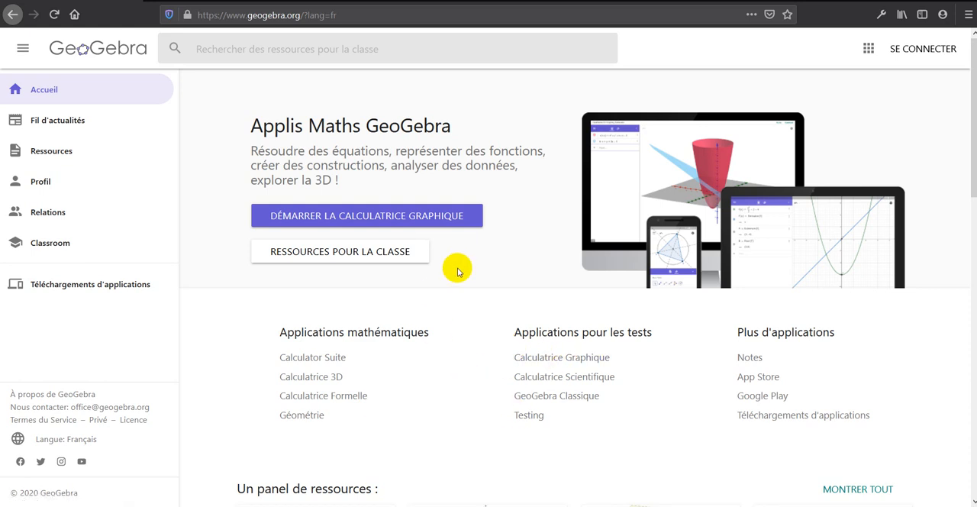
- Open the GeoGebra application downloads page and download GeoGebra Classique 5
left_click(800, 419)
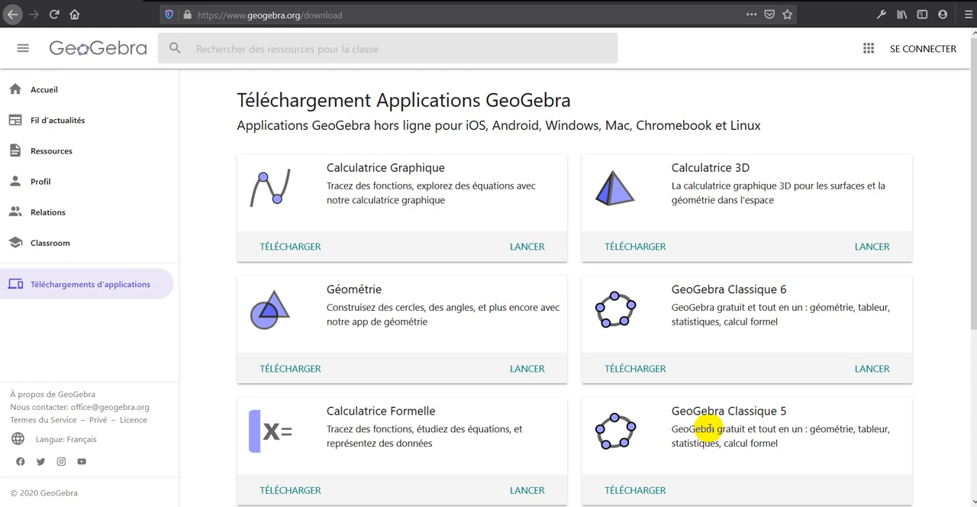
left_click(616, 505)
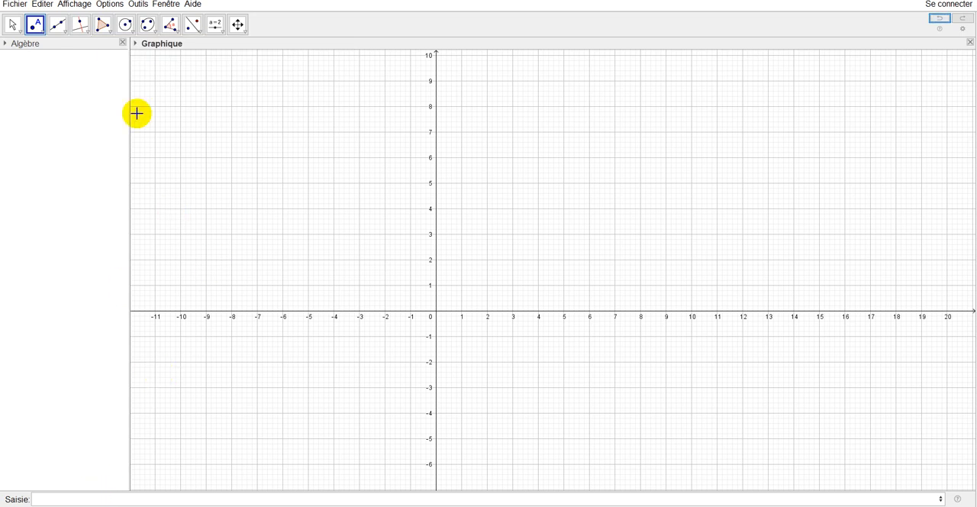
- Show the Tableur view next to the Graphique view and adjust the width between them
left_click(73, 7)
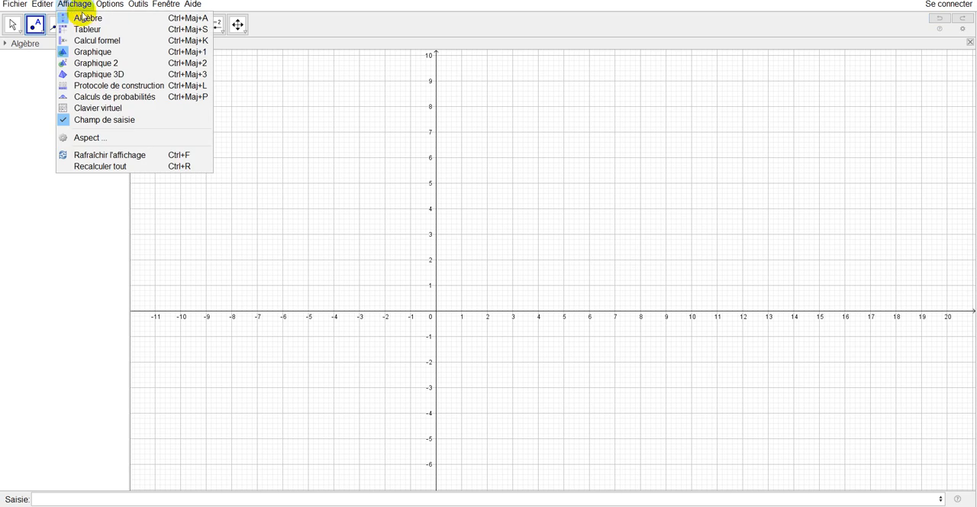
left_click(87, 29)
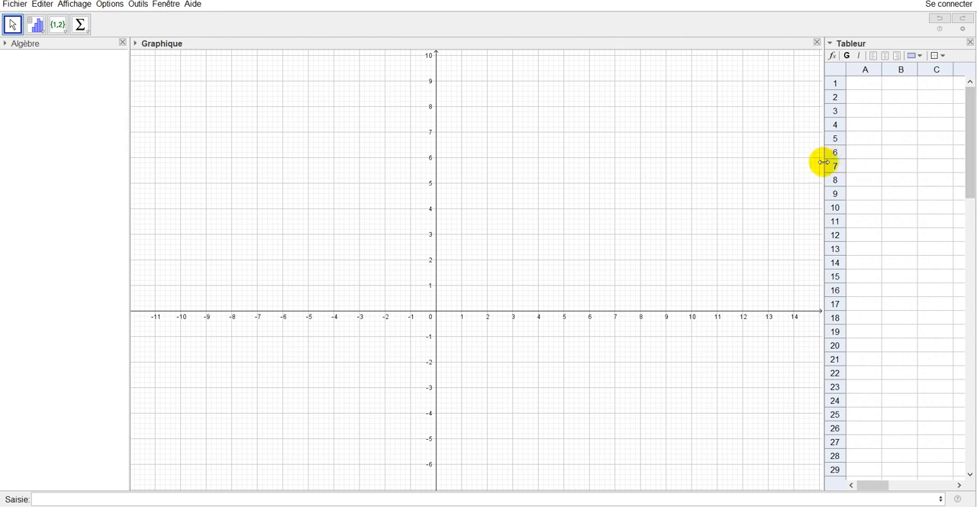
mouse_move(822, 162)
left_mouse_down()
mouse_move(751, 171)
mouse_move(671, 162)
mouse_move(856, 172)
mouse_move(818, 172)
left_mouse_up()
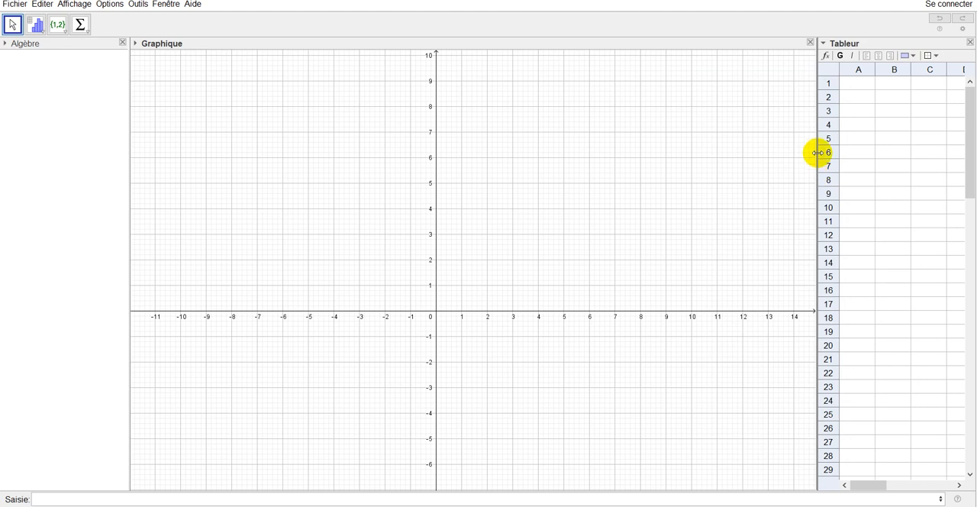
left_click_drag(817, 153, 856, 149)
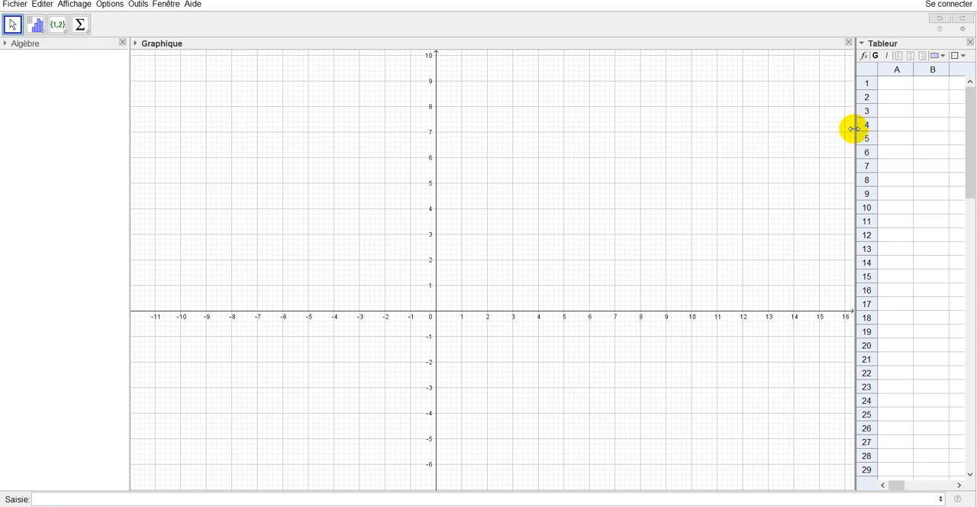
left_click_drag(855, 129, 836, 131)
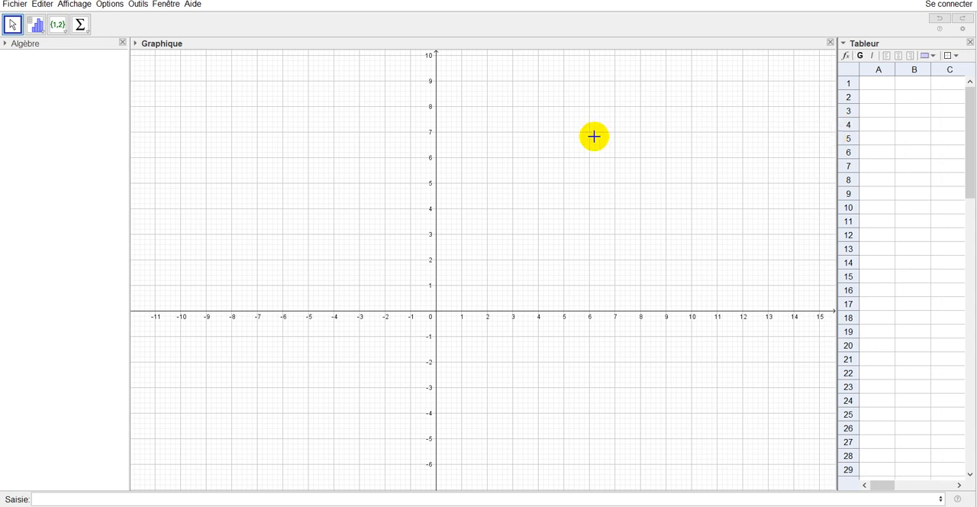
- Hide the Tableur view
left_click(67, 4)
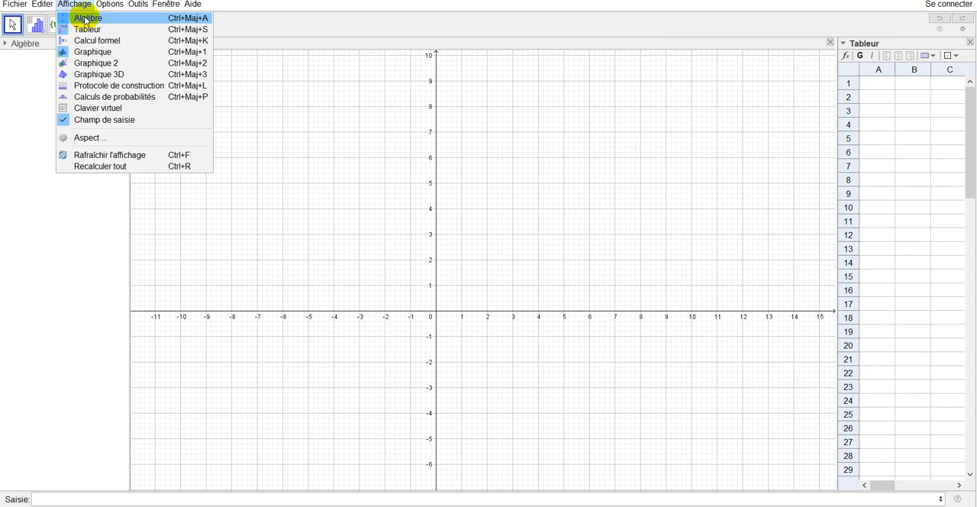
left_click(86, 30)
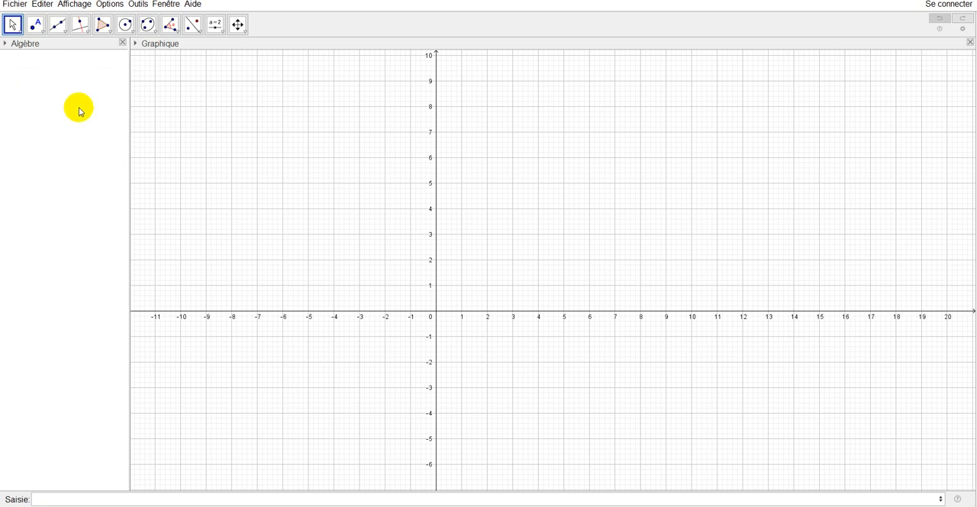
- Hide the Algèbre view and show it again
left_click(81, 6)
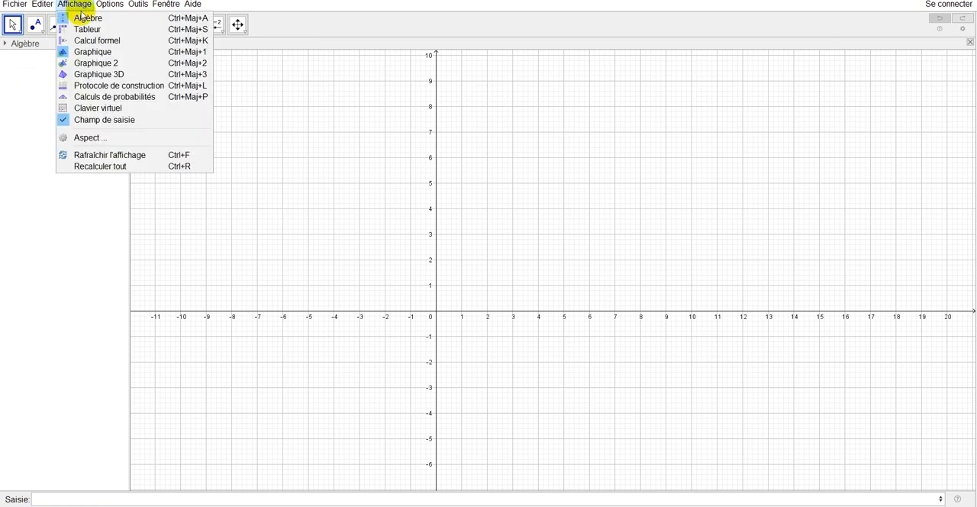
left_click(80, 19)
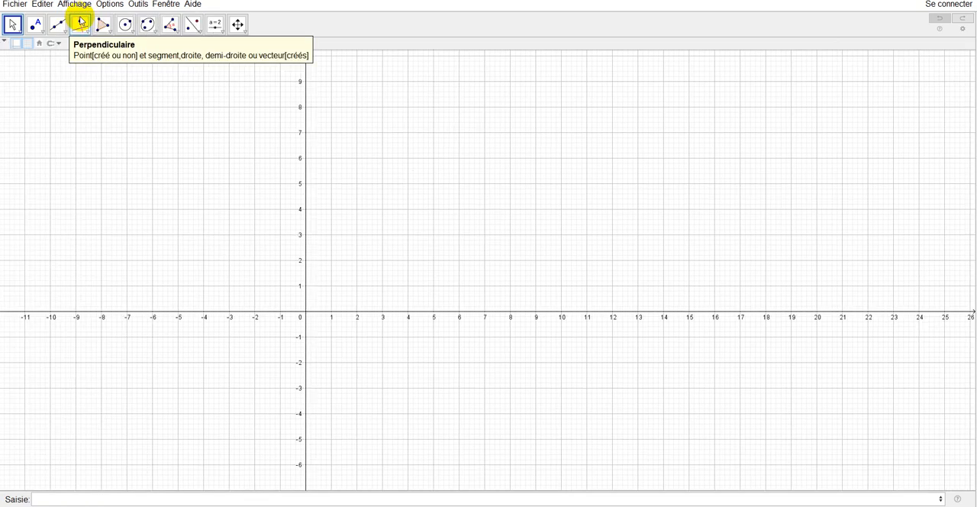
left_click(74, 5)
left_click(82, 18)
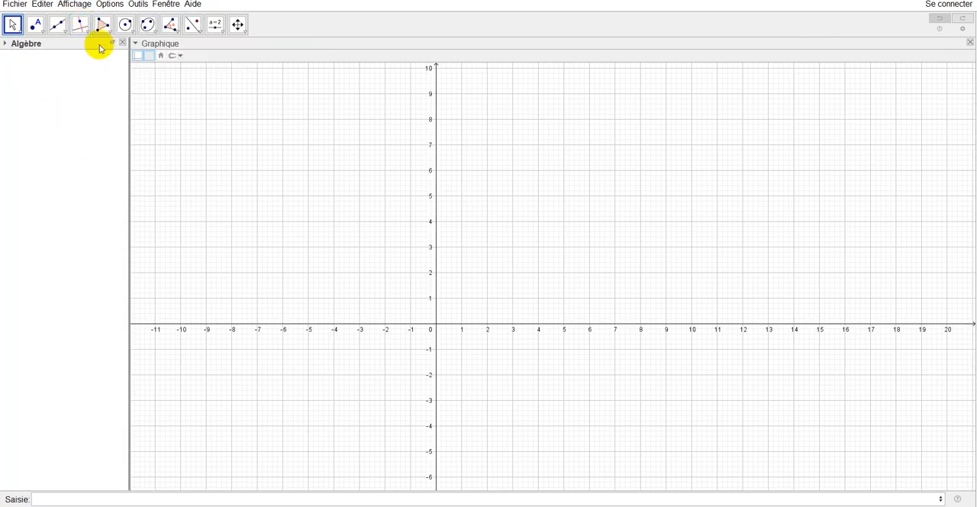
- Show the Calcul formel view and hide it again
left_click(74, 5)
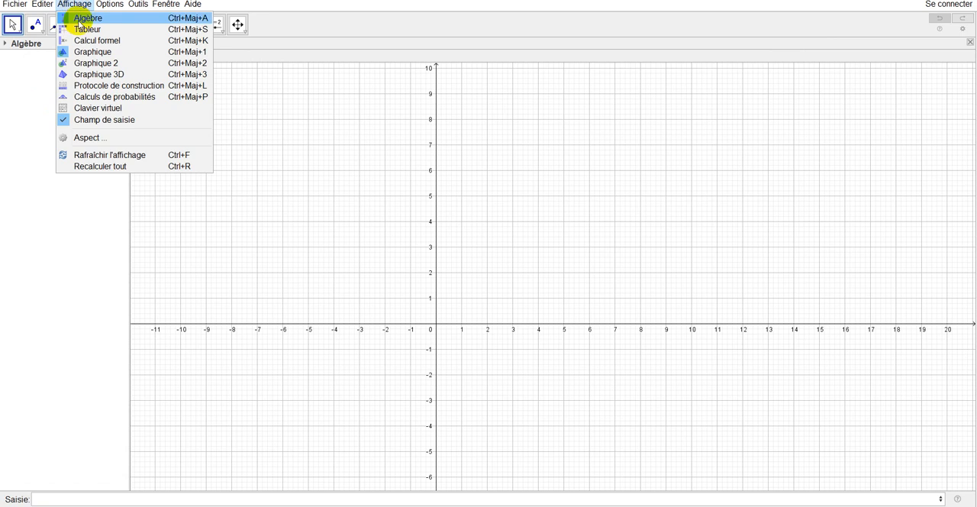
left_click(87, 42)
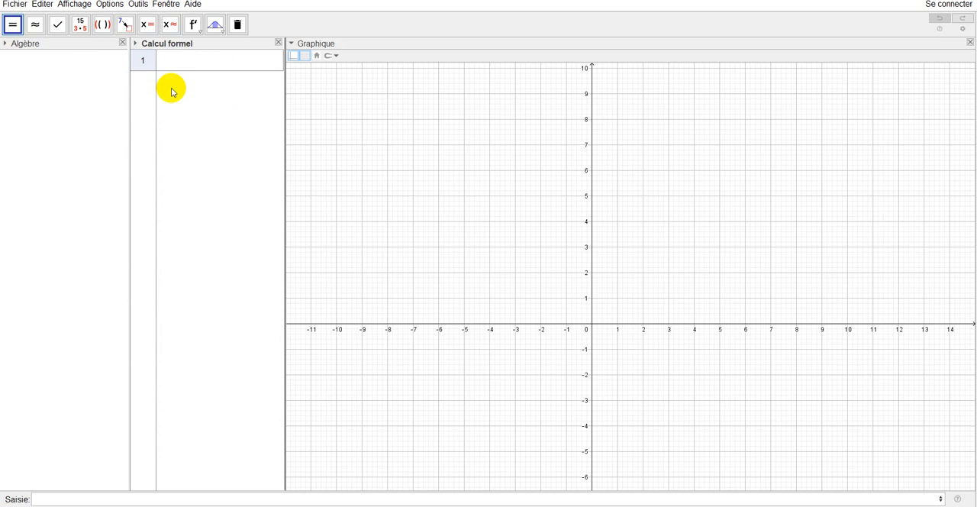
left_click(67, 6)
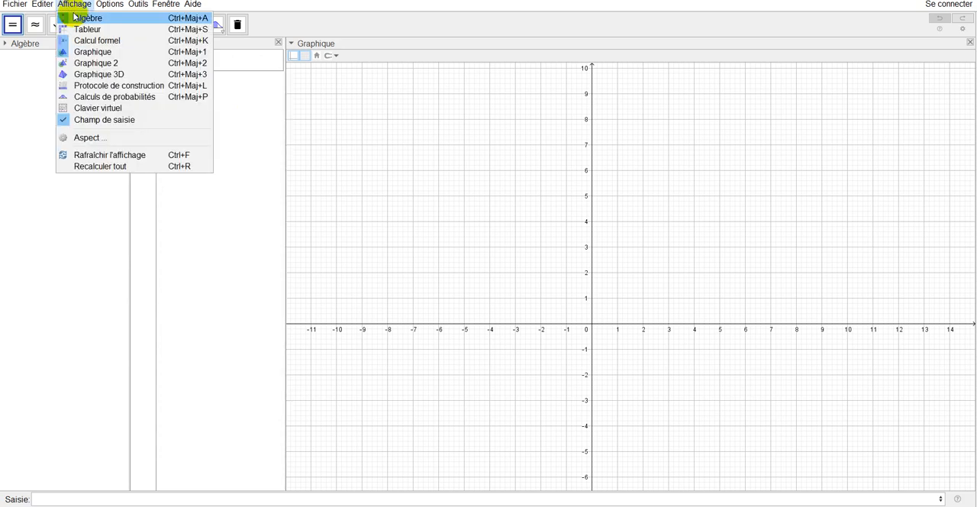
left_click(84, 41)
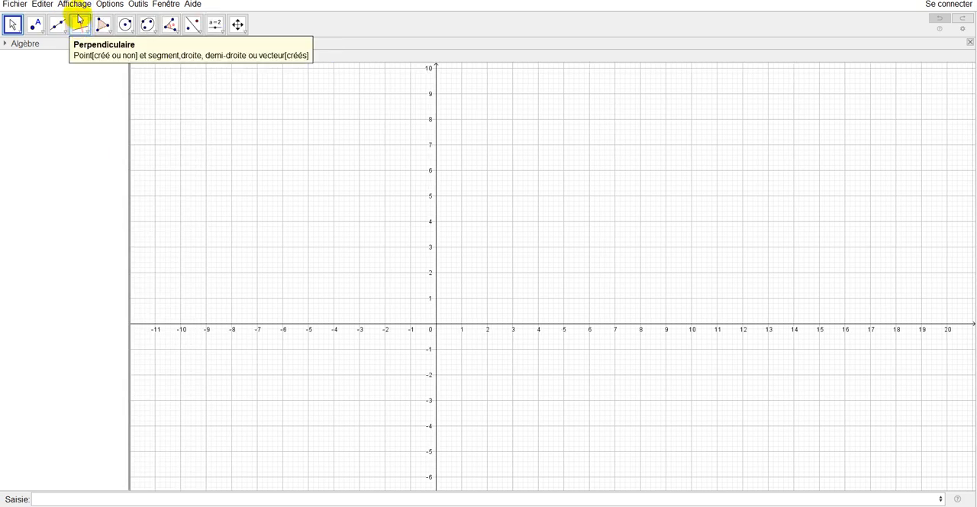
- Hide the Graphique view and show it again
left_click(74, 5)
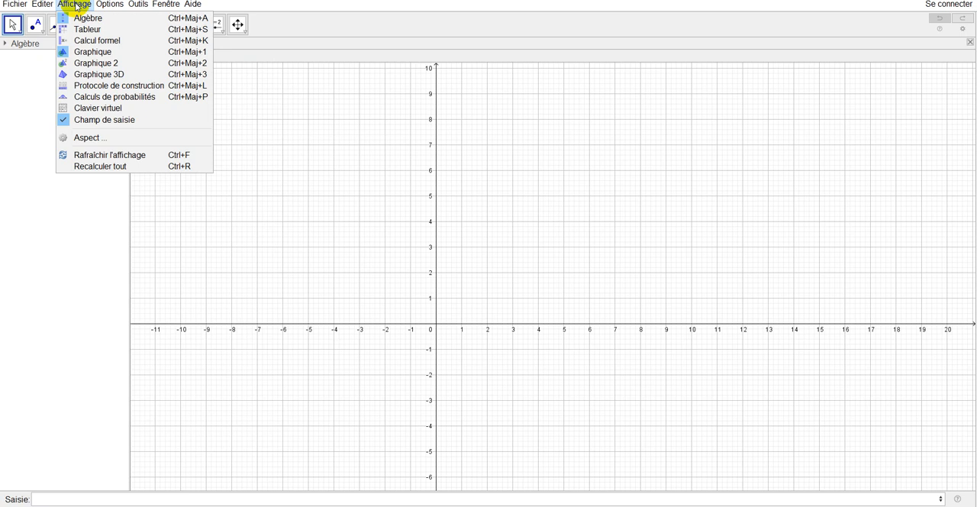
left_click(98, 55)
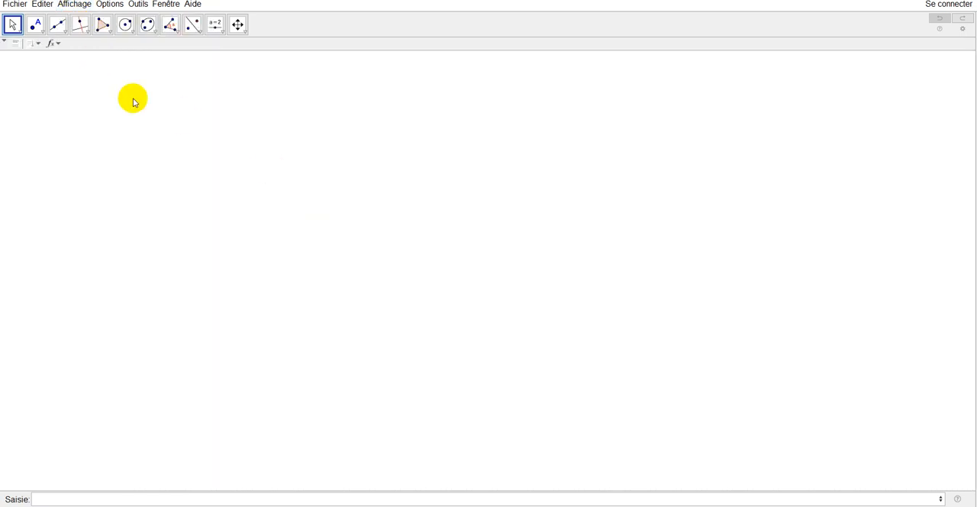
left_click(76, 6)
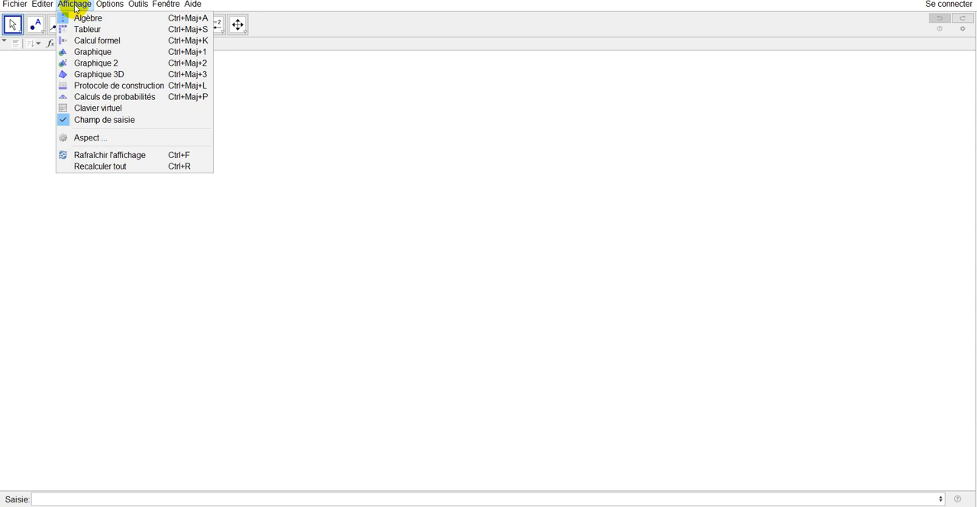
left_click(90, 54)
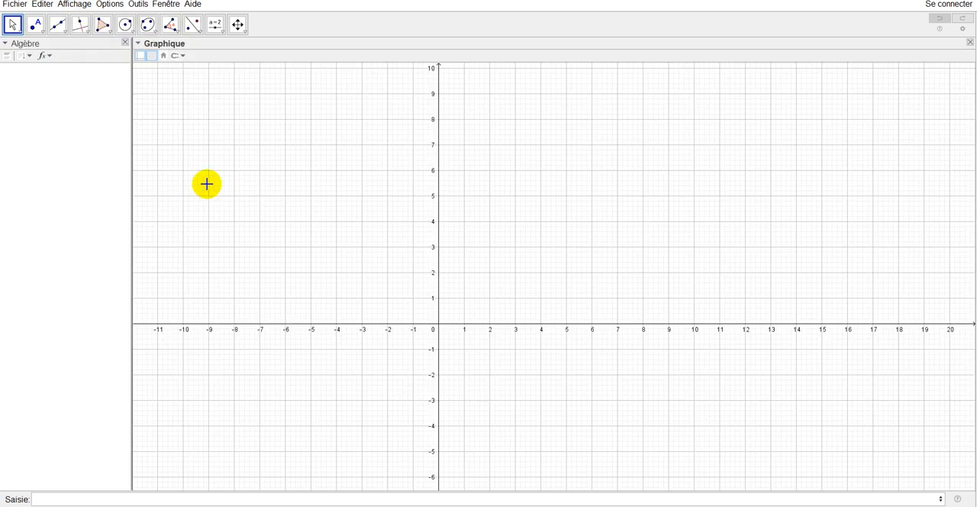
left_click(74, 6)
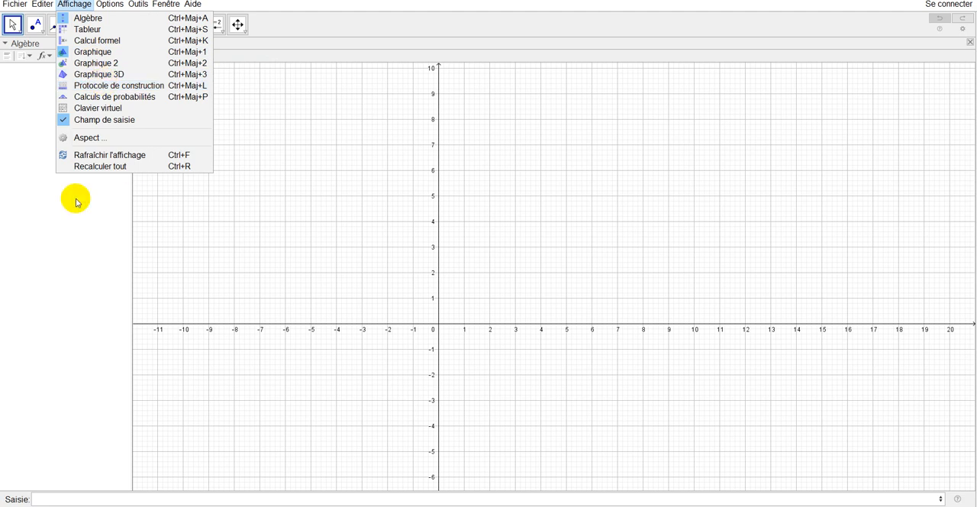
left_click(76, 228)
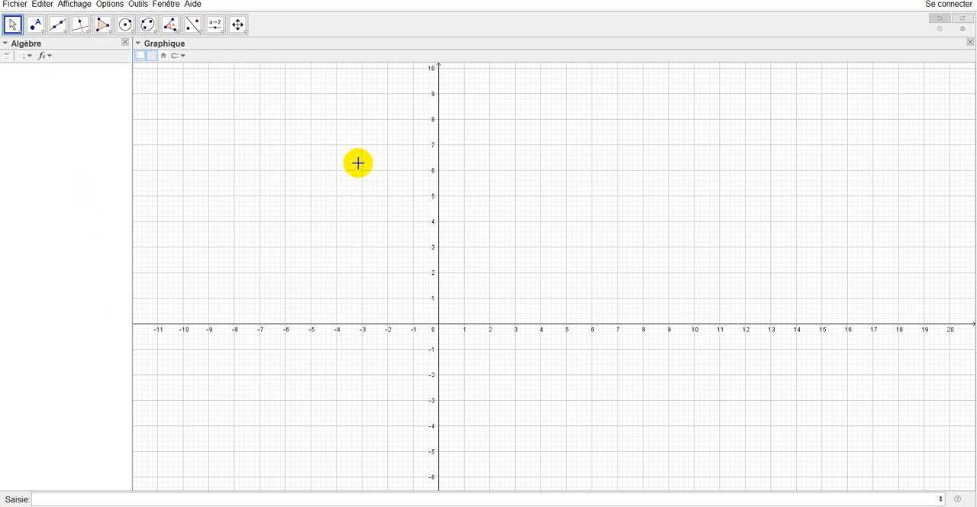
- Plot the function x + 1 by entering its expression
left_click(61, 497)
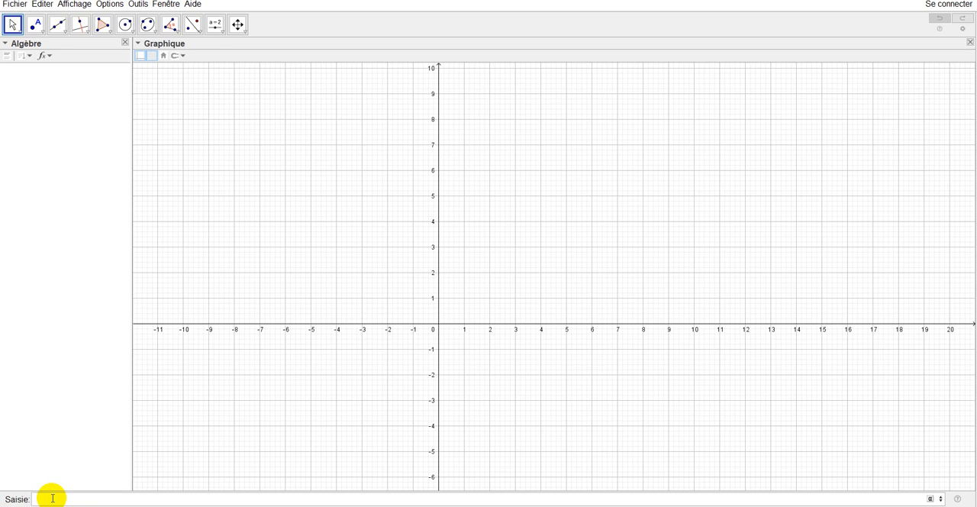
type("x ")
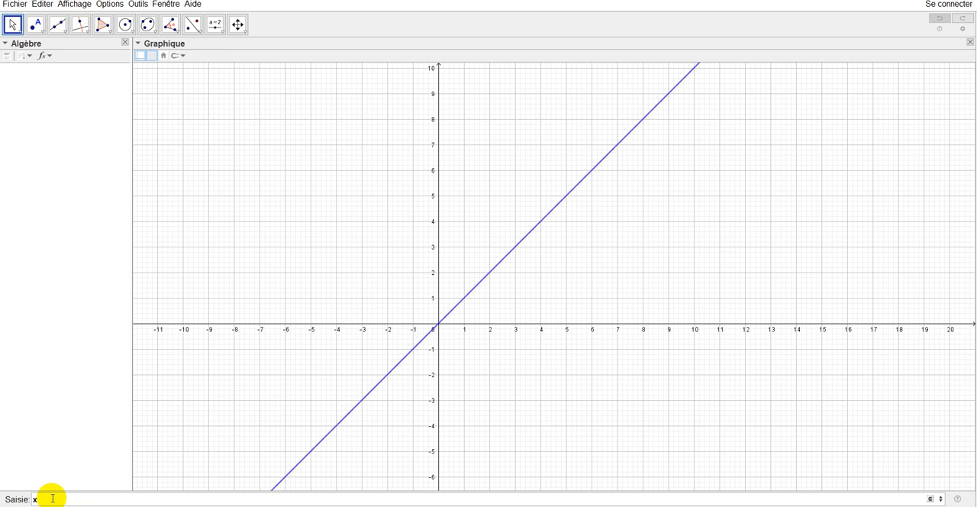
type("+ 1")
key("Return")
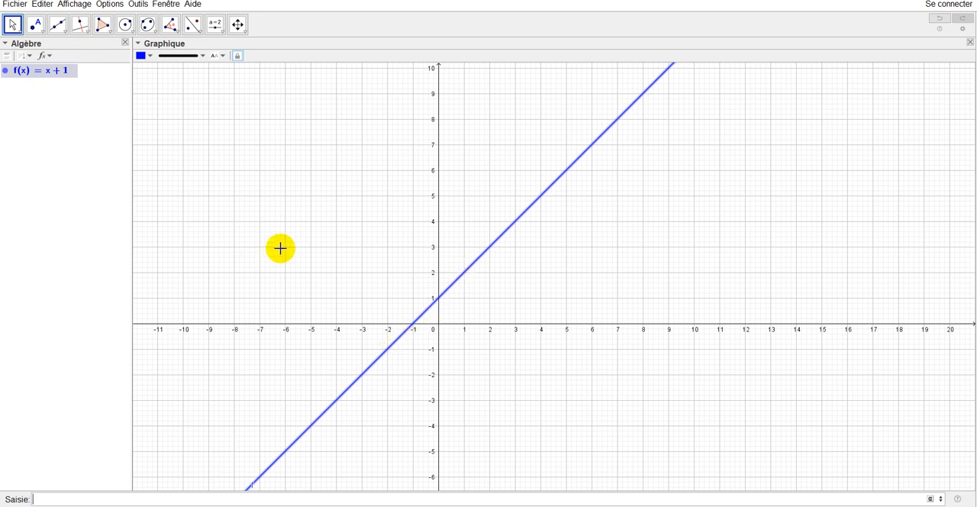
- Open the properties of function f and move its label away from the lower end of the line
right_click(507, 230)
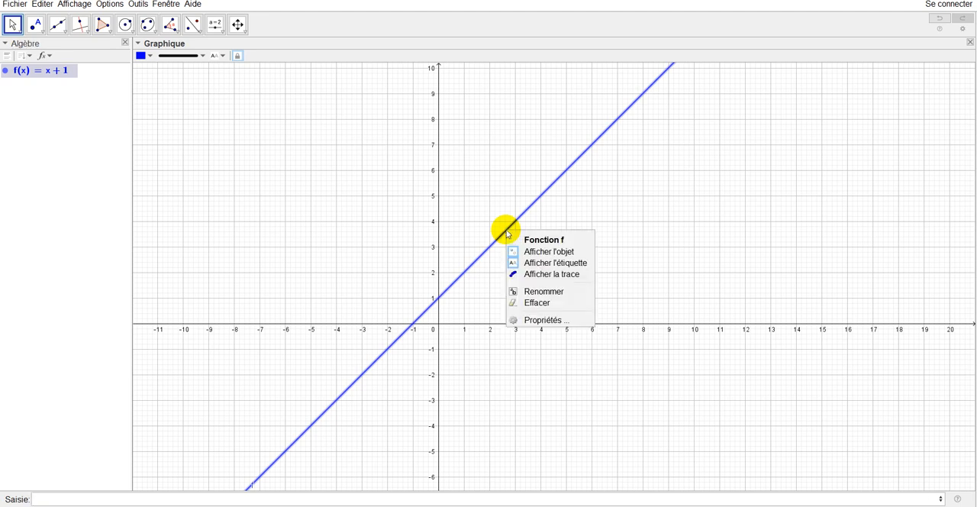
left_click(526, 319)
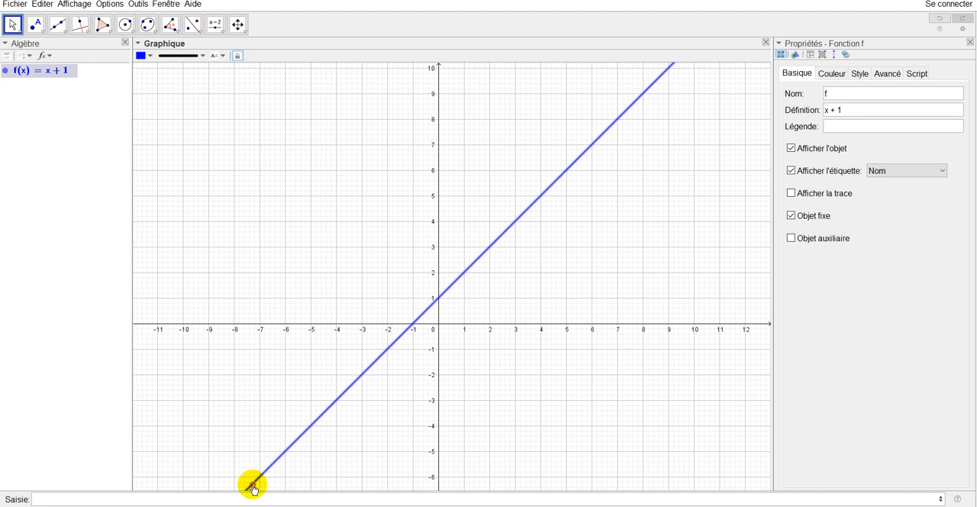
left_click_drag(253, 486, 331, 454)
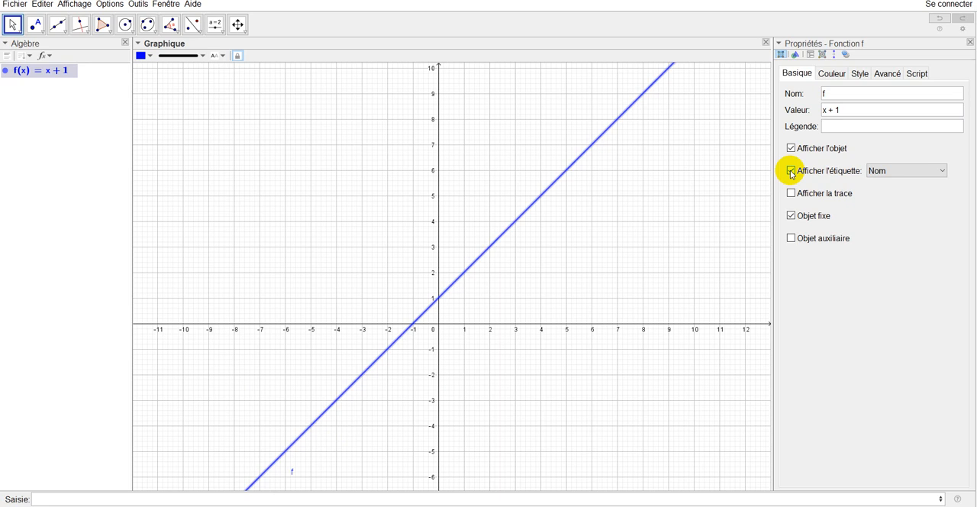
- Rename the function x + 1 to g and hide its label
left_click(827, 93)
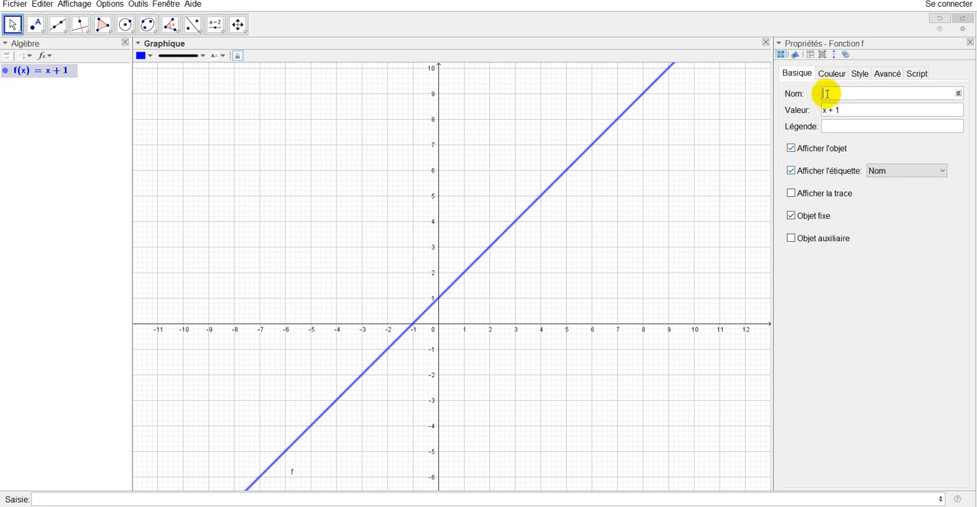
left_click(791, 171)
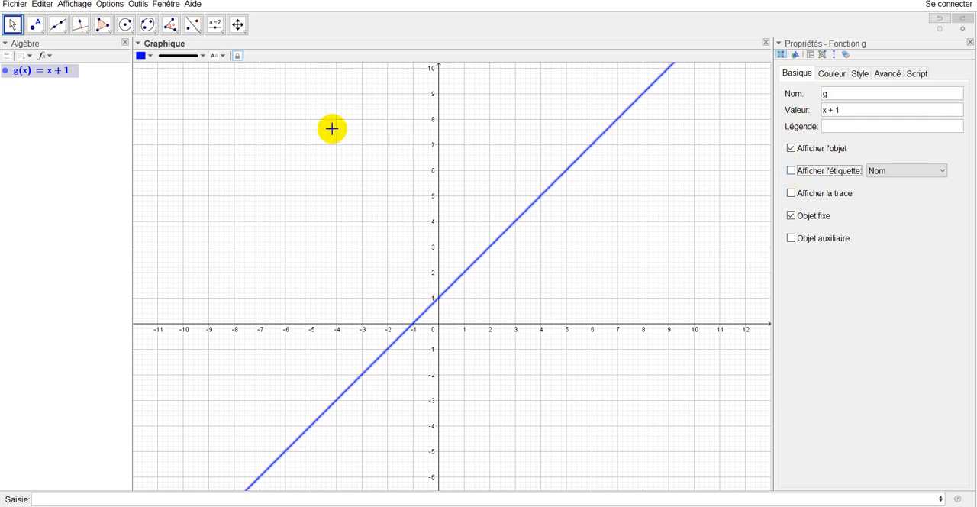
- Insert the text "h" in the graphics view next to the upper part of the line, around x = 5
left_click(216, 28)
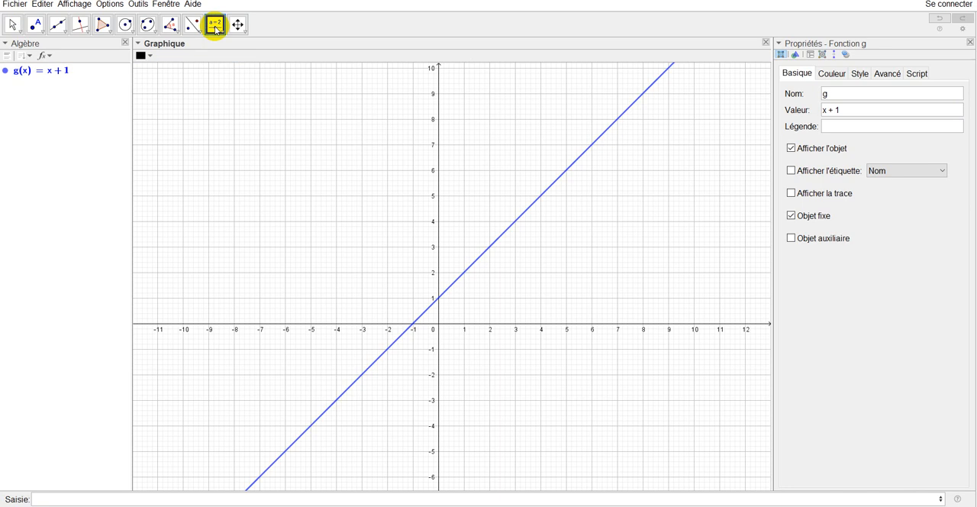
left_click(216, 28)
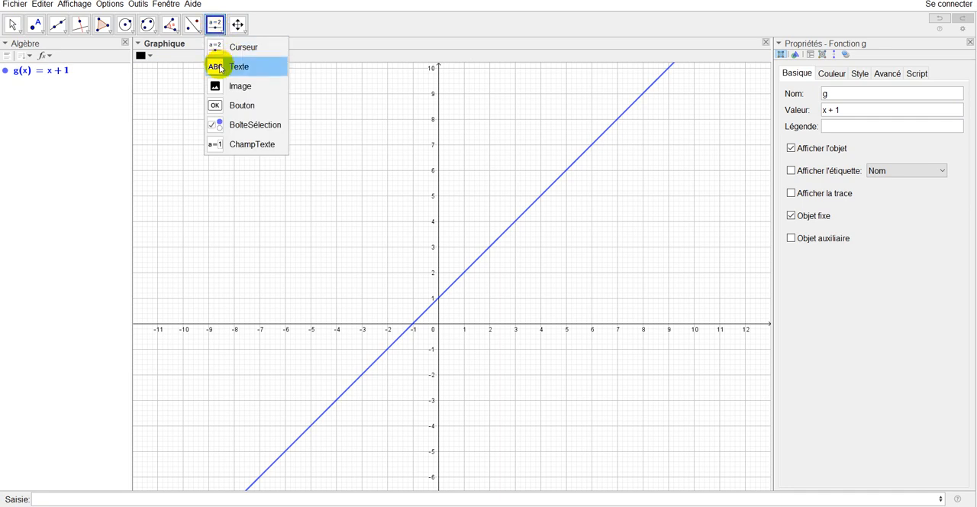
left_click(218, 67)
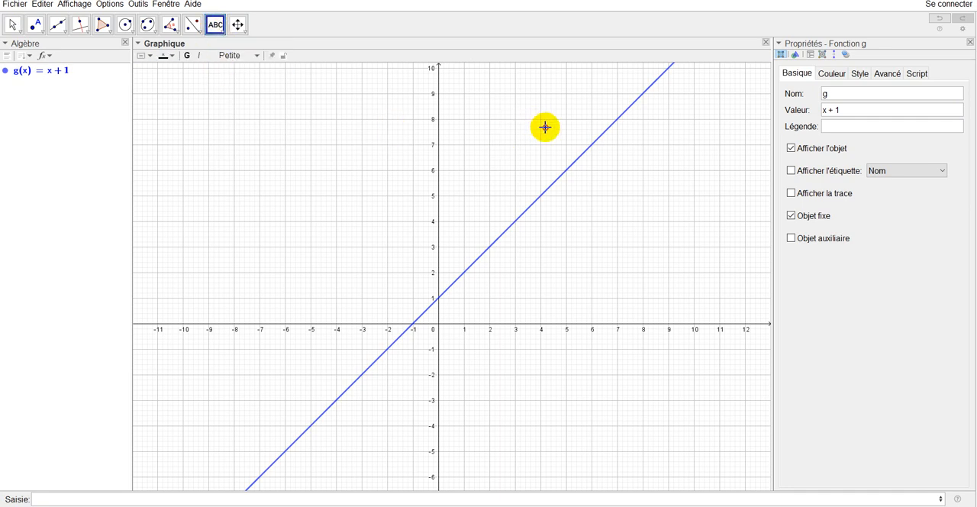
left_click(558, 148)
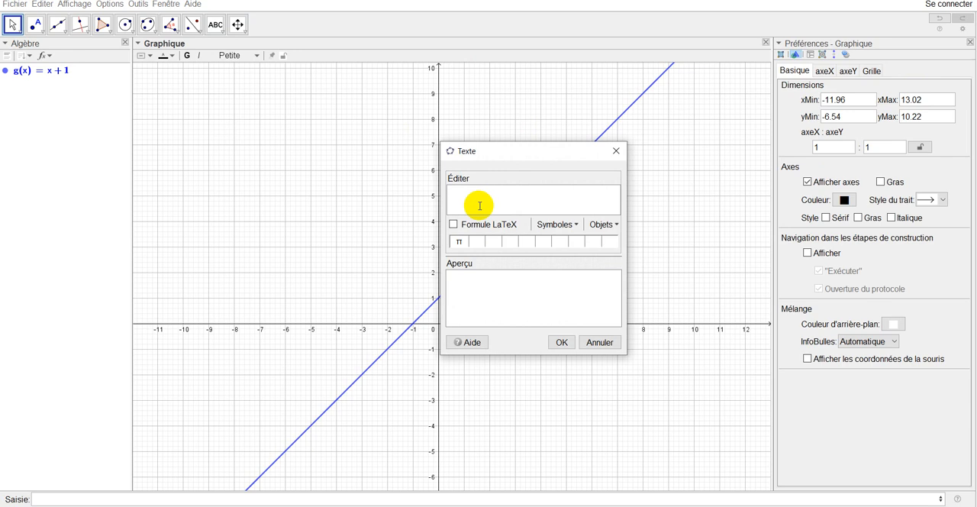
left_click(561, 341)
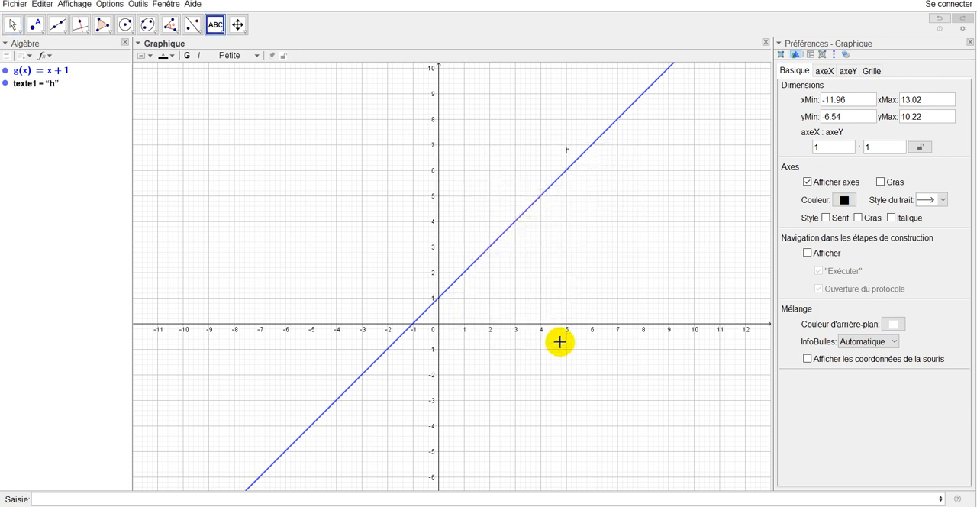
- Format the text h as bold and italic with size Plus grande, and close its properties
right_click(567, 152)
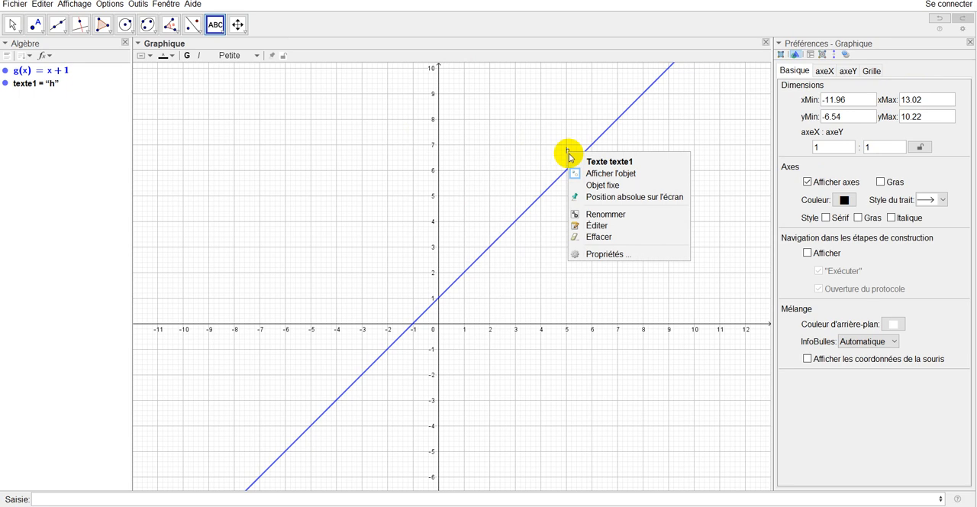
left_click(599, 256)
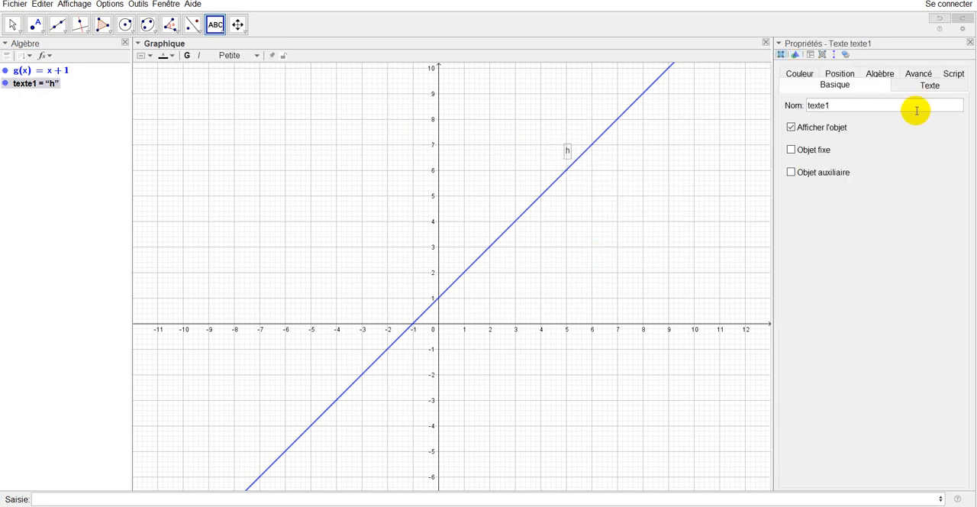
left_click(933, 90)
left_click(928, 103)
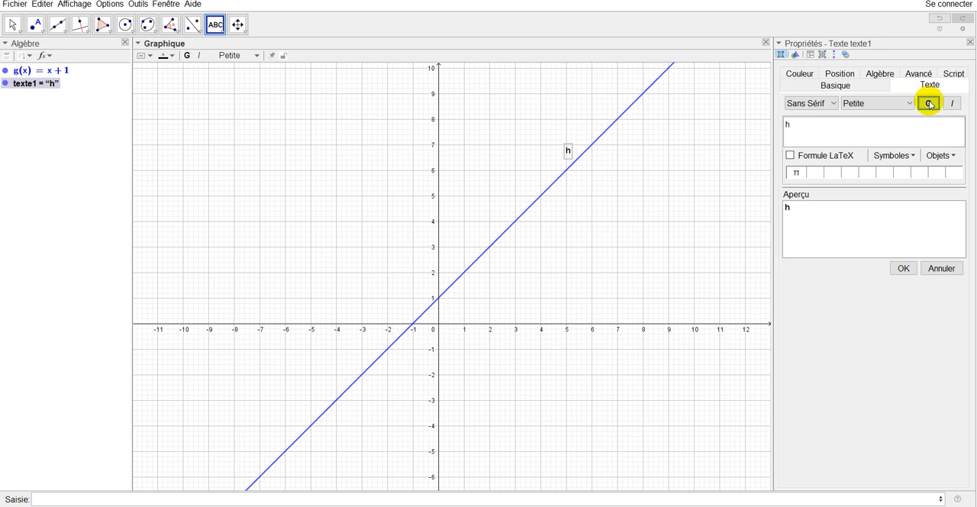
left_click(948, 110)
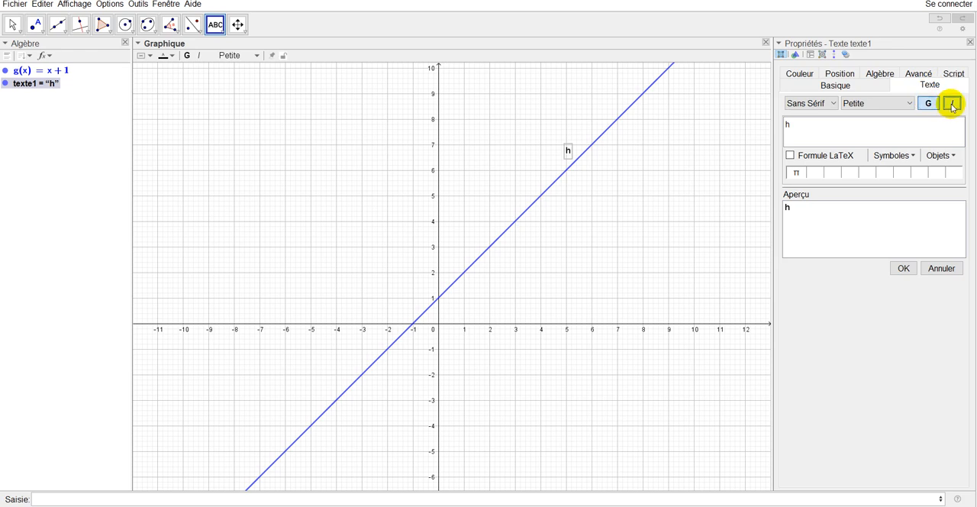
left_click(909, 105)
left_click(862, 175)
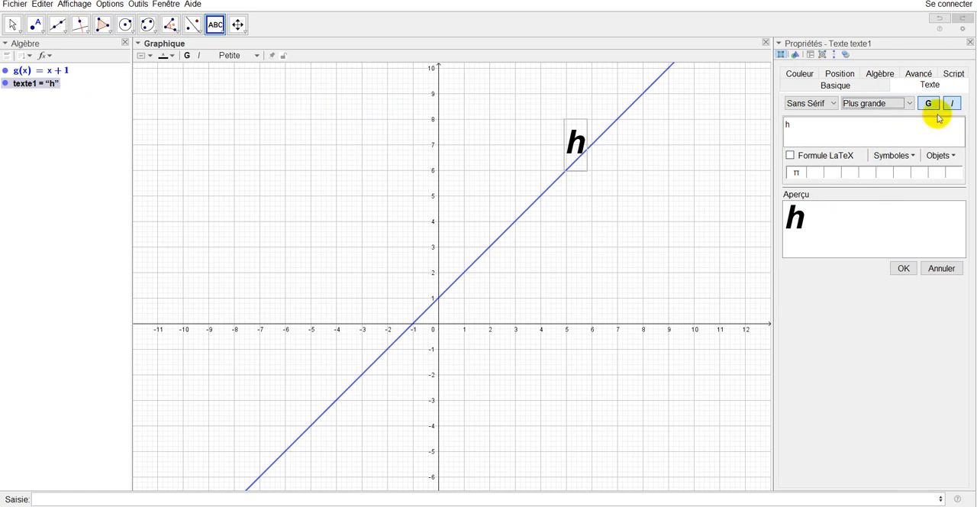
left_click(970, 42)
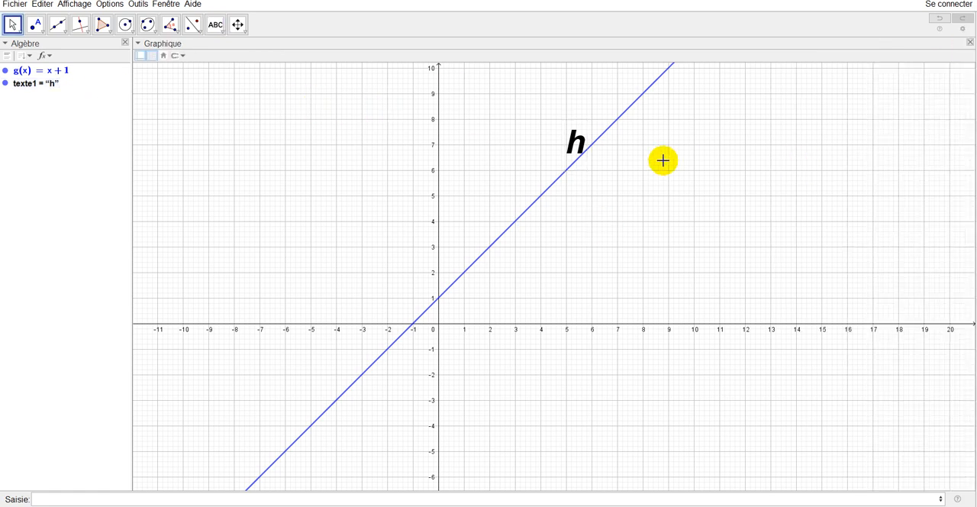
- Delete the text h from the graphics view
left_click(577, 148)
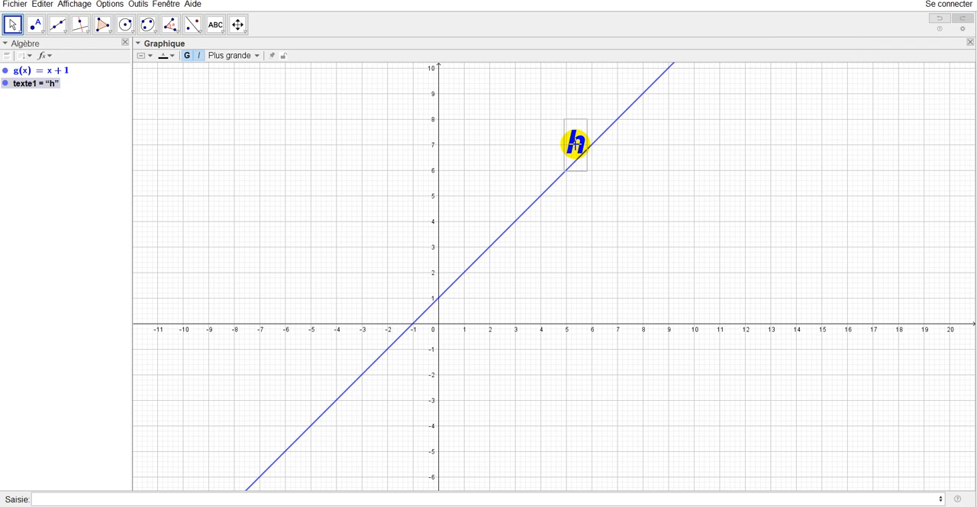
key("Delete")
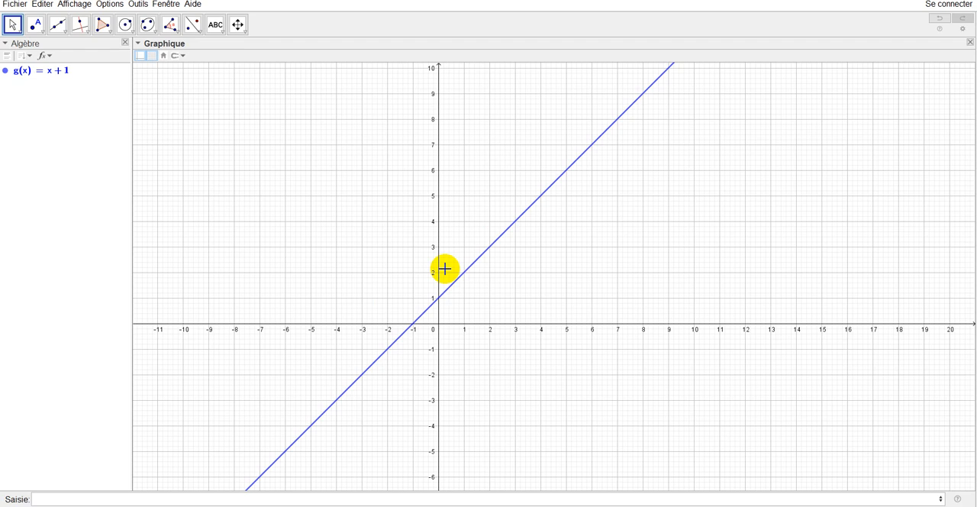
- Set function g's colour to pink-red (#FF3366) and its line thickness to 9
right_click(444, 297)
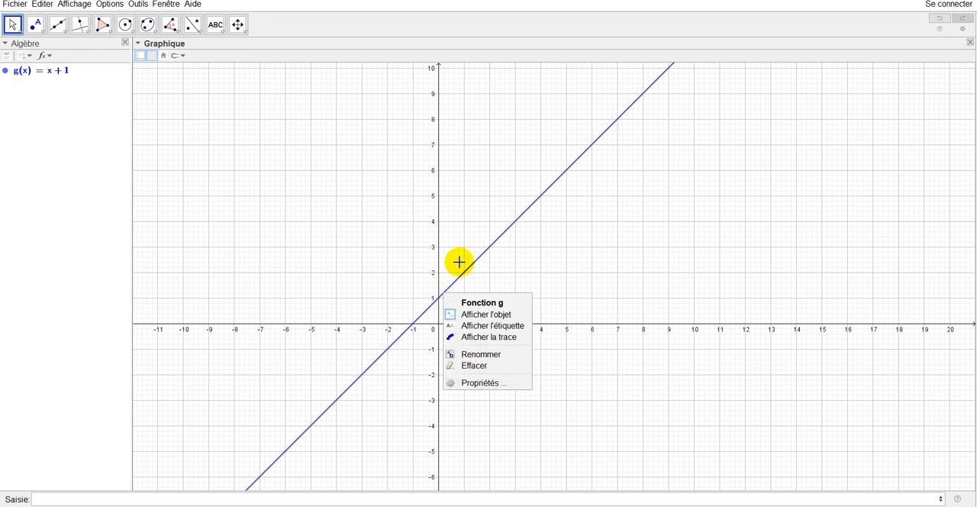
left_click(478, 384)
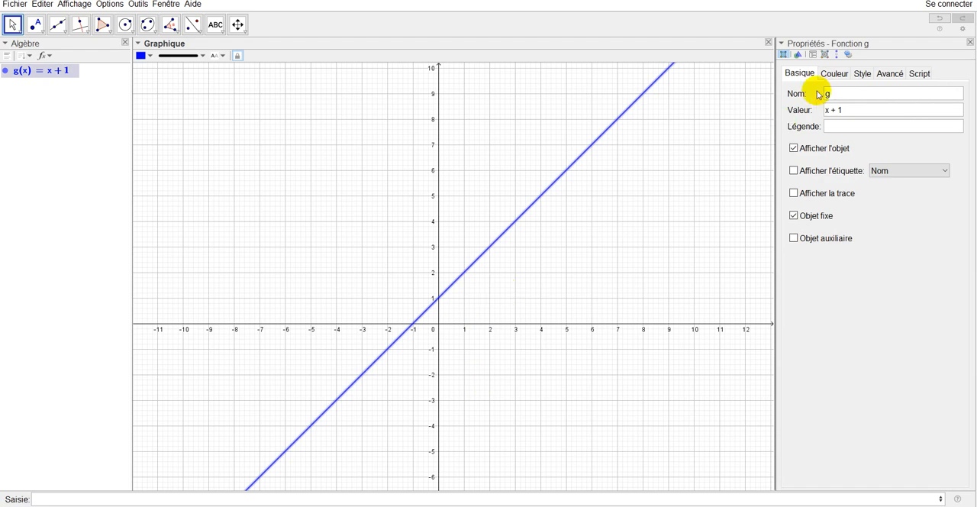
left_click(833, 73)
left_click(845, 95)
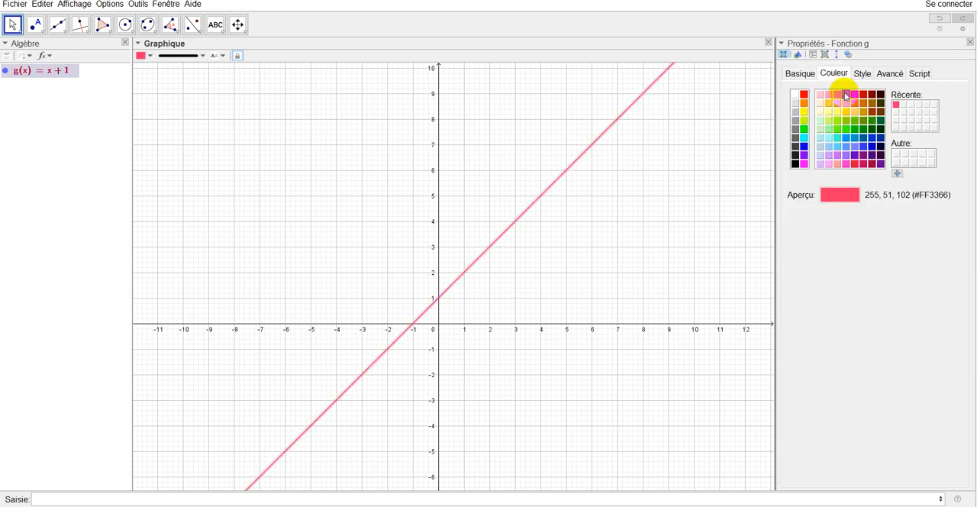
left_click(862, 73)
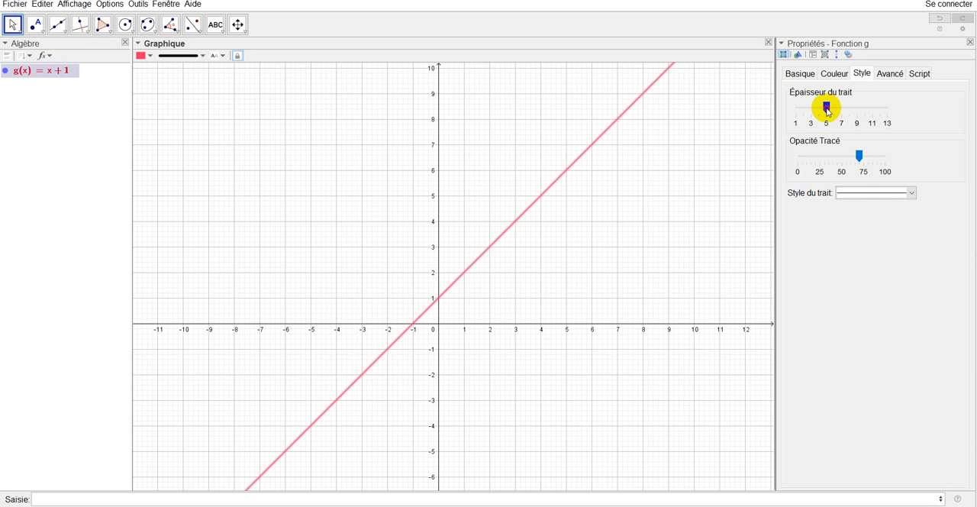
left_click_drag(826, 107, 857, 106)
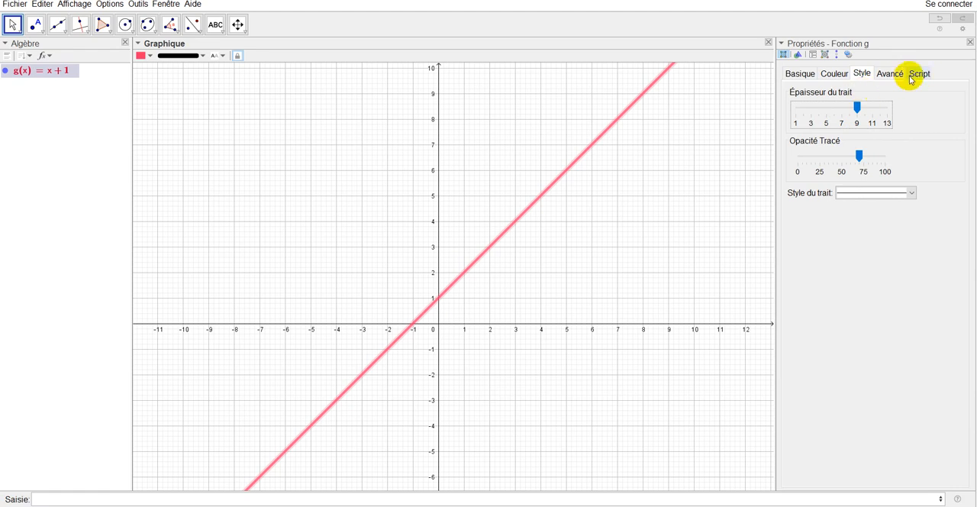
- Try the short-dashed and dash-dot line styles on function g, settle on the long-dashed style and deselect the function
left_click(912, 193)
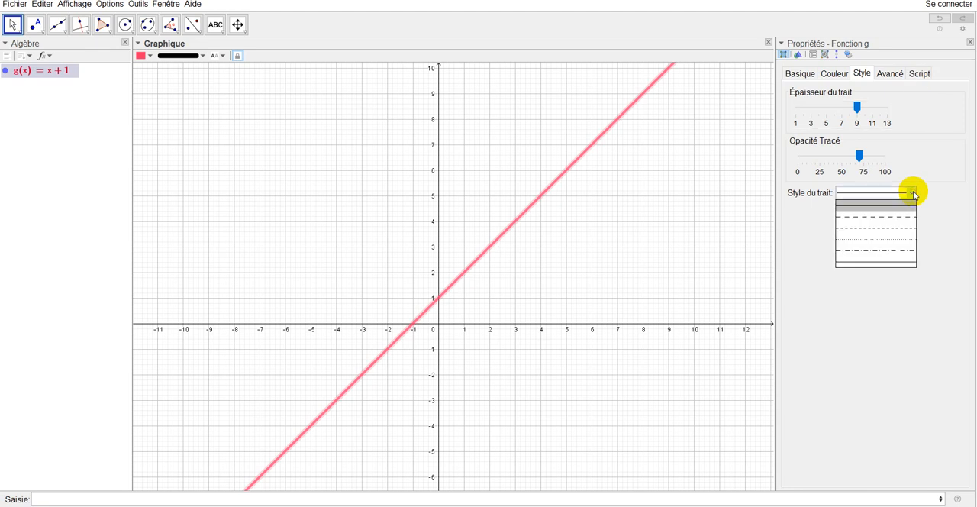
left_click(894, 229)
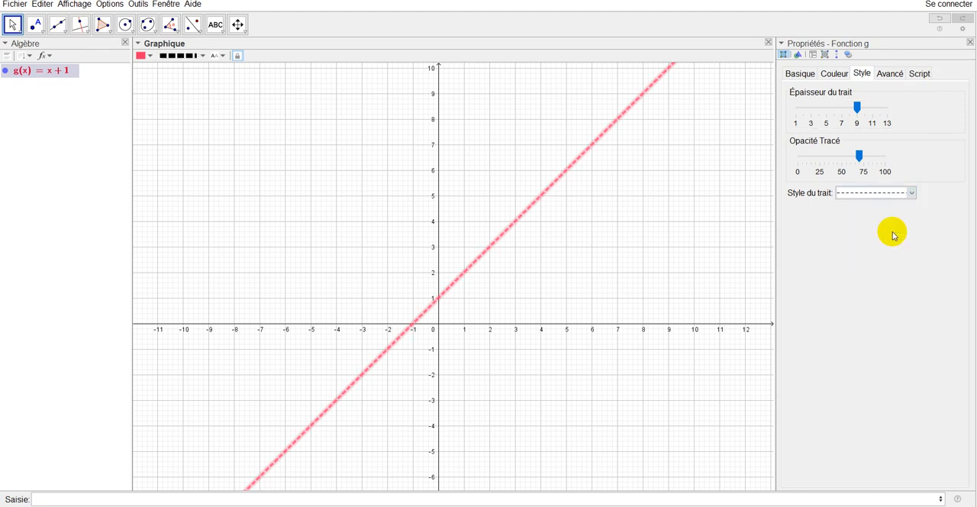
left_click(911, 193)
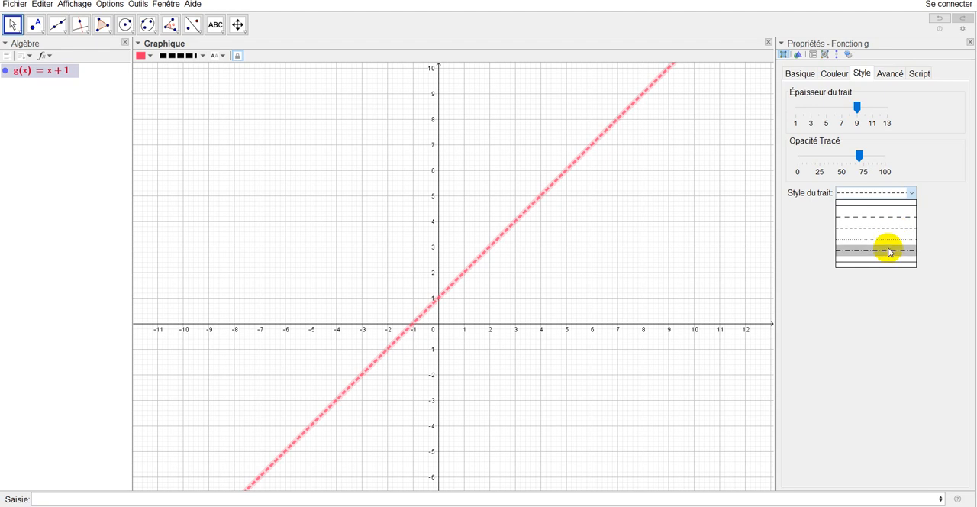
left_click(890, 250)
left_click(910, 195)
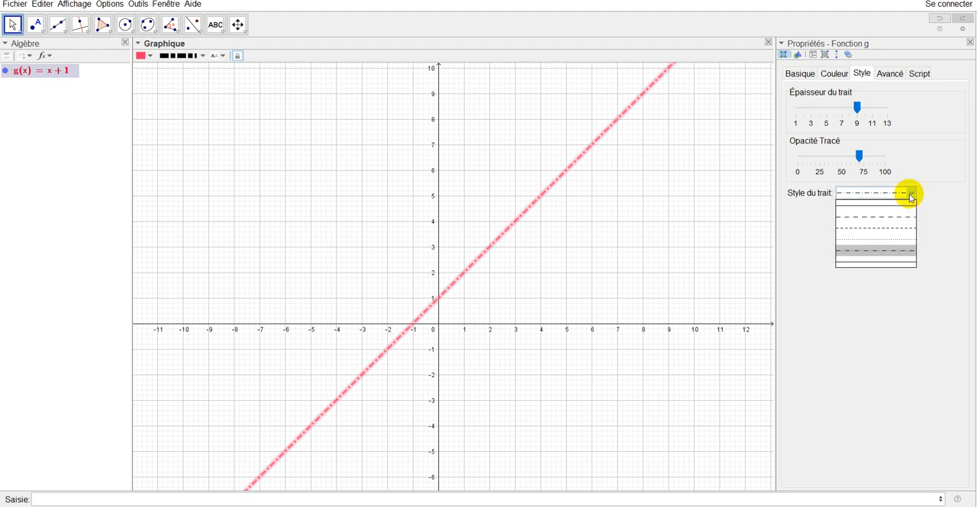
left_click(895, 220)
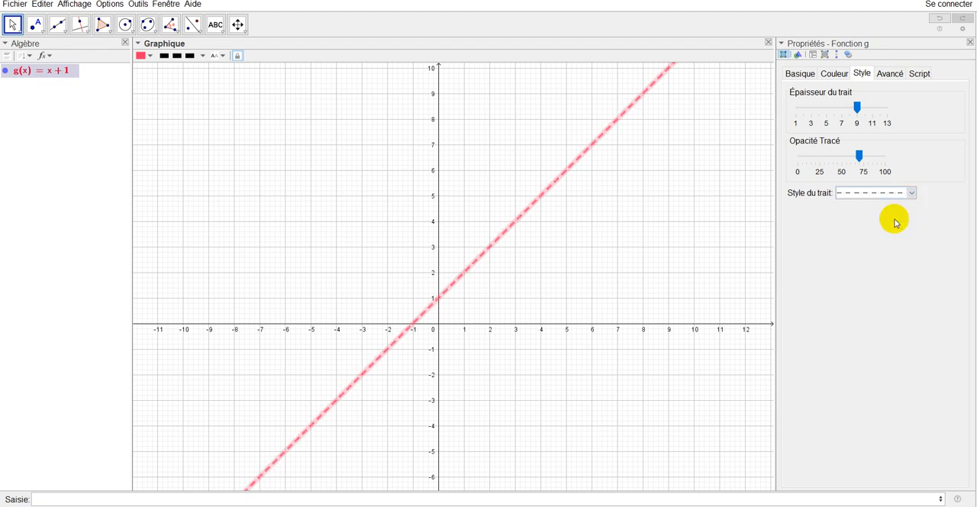
left_click(585, 273)
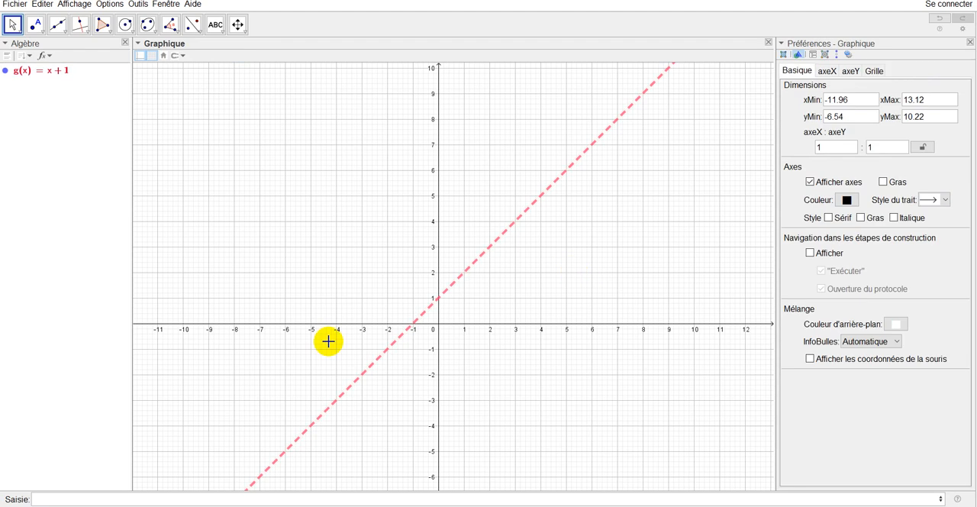
- Plot the function x^2 by entering its expression
left_click(157, 500)
type("x")
type("^2")
key("Return")
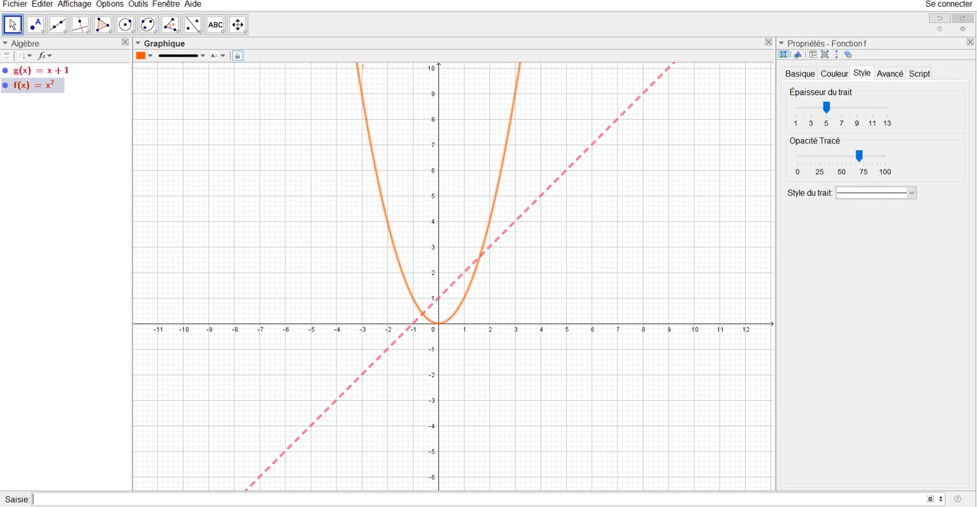
- Give the parabola f the dotted line style in its properties and deselect it
right_click(488, 236)
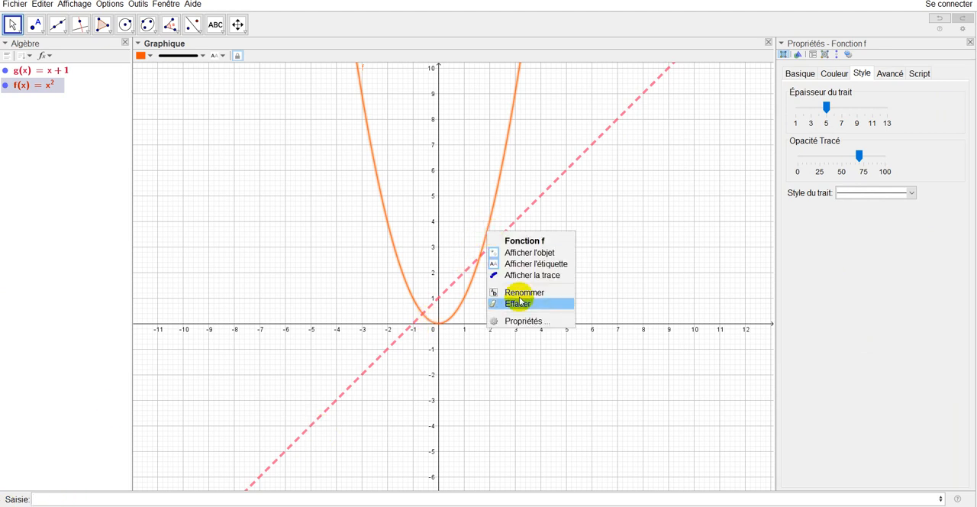
left_click(522, 321)
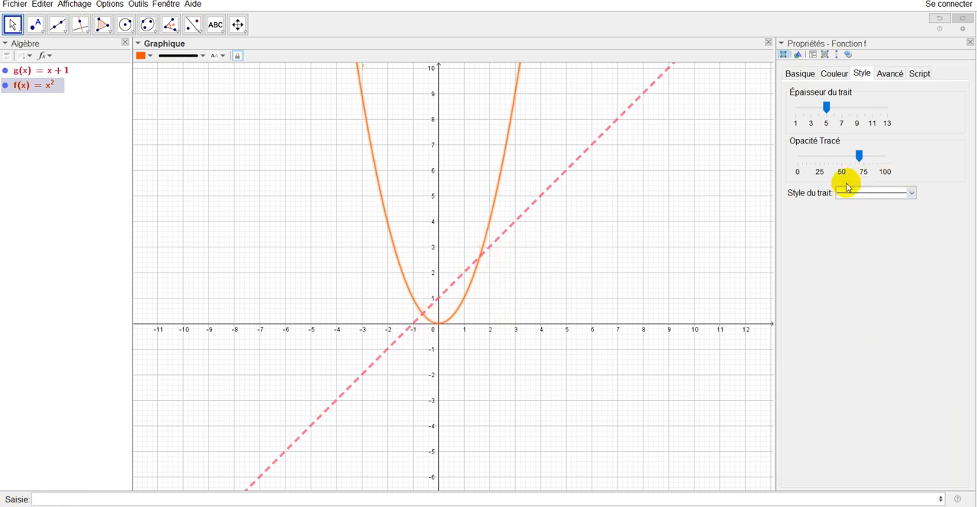
left_click(911, 192)
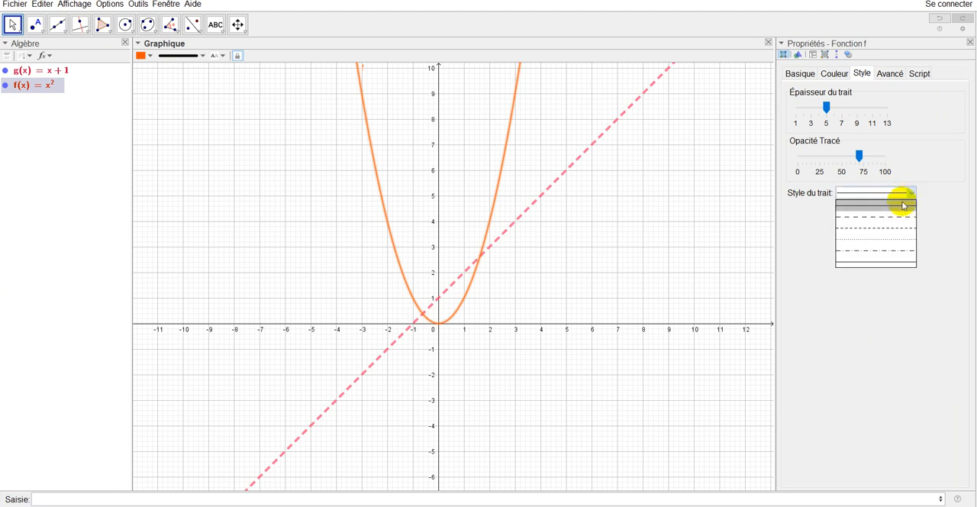
left_click(887, 239)
left_click(691, 315)
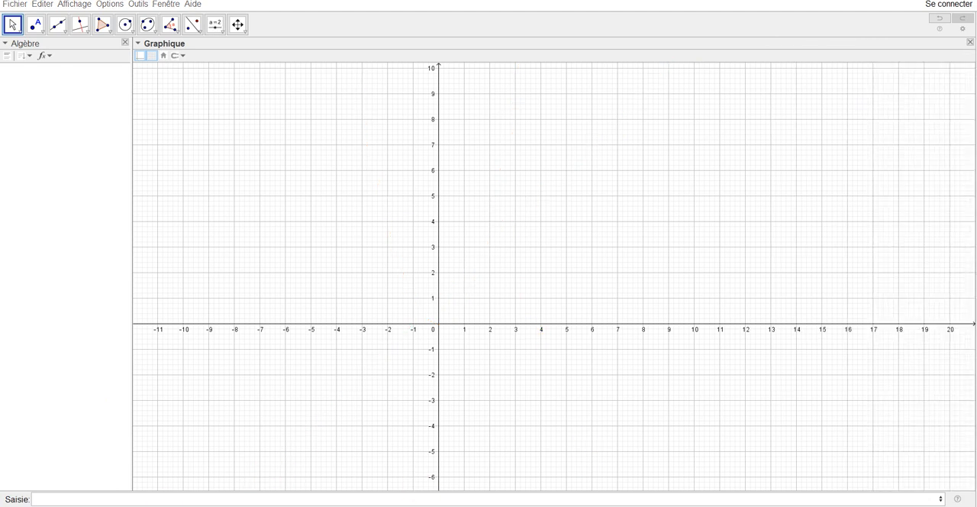
- Enter x^3 as an expression to preview its curve, and clear the entry without validating it
left_click(159, 498)
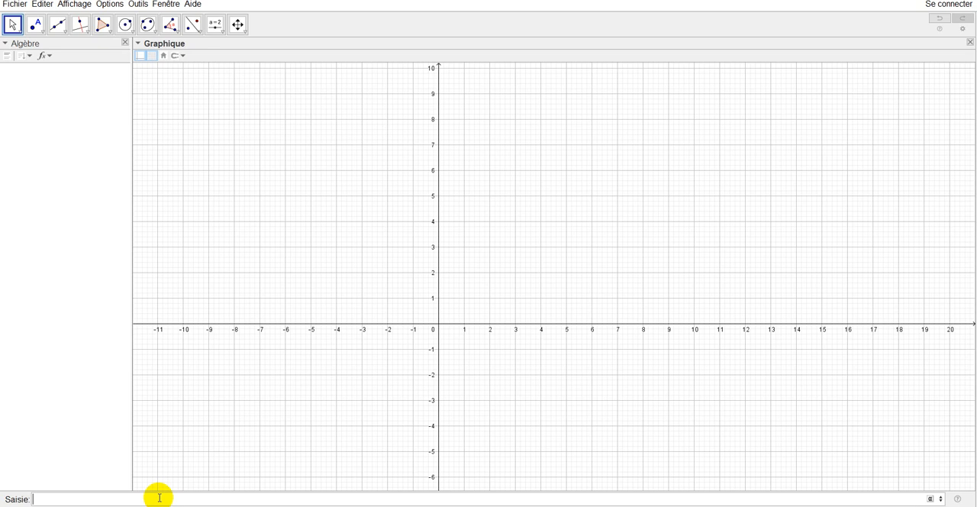
type("x")
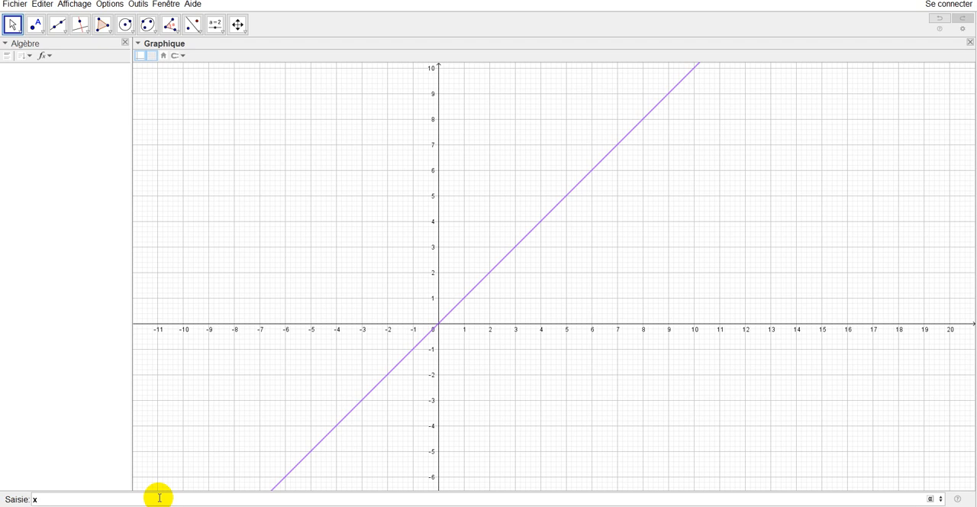
type("^")
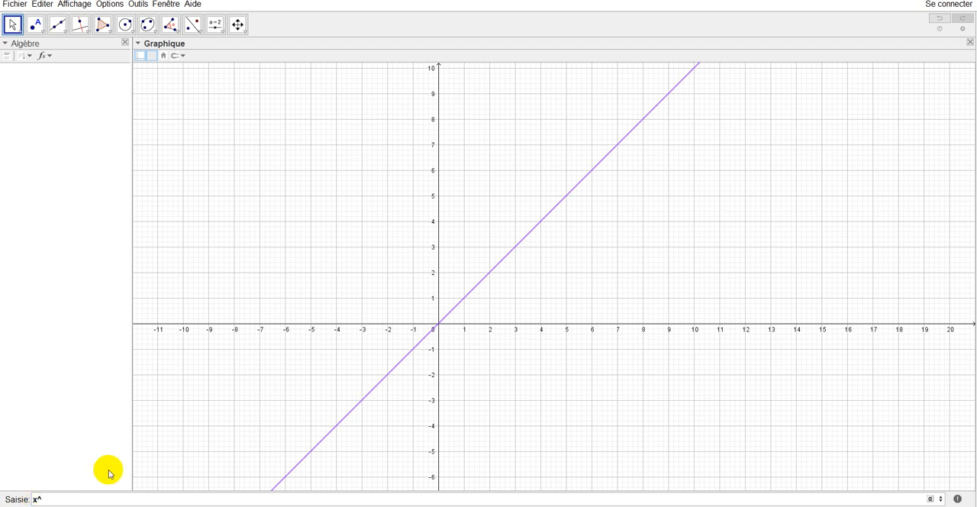
type("3")
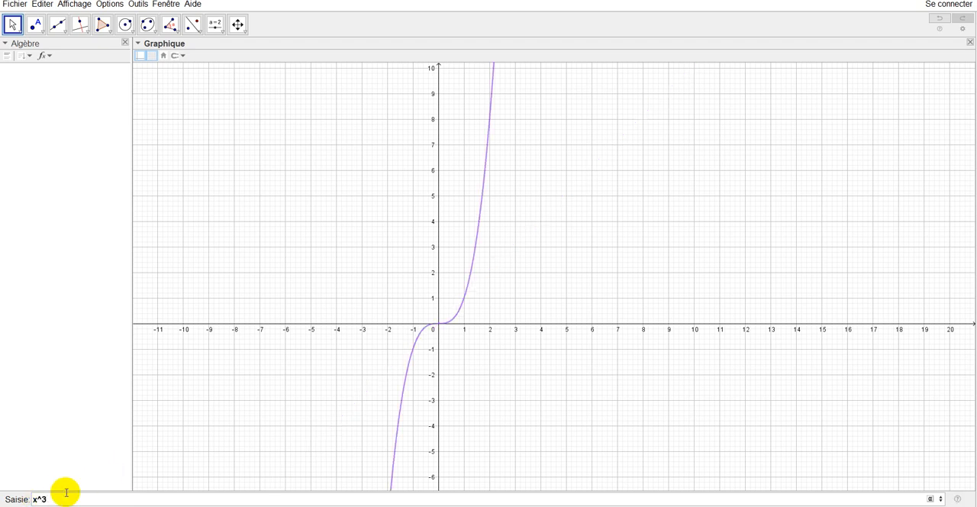
left_click_drag(48, 500, 26, 497)
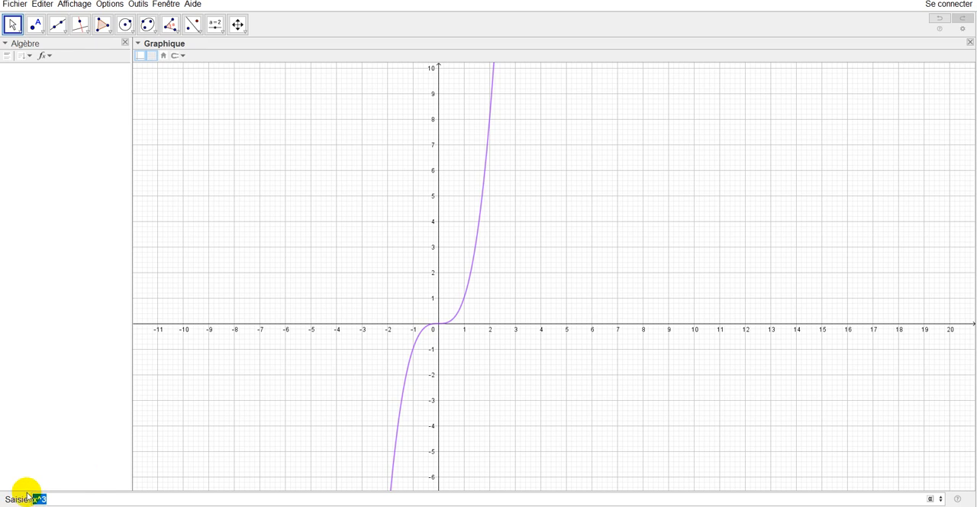
key("BackSpace")
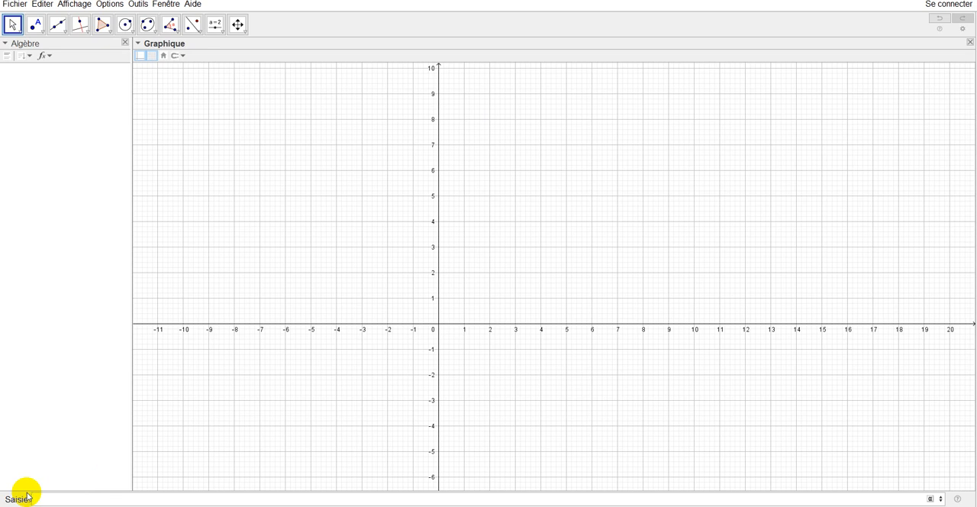
- Enter the quotient (x+1)/(x+2) as an expression to preview its curve without validating it
left_click(27, 497)
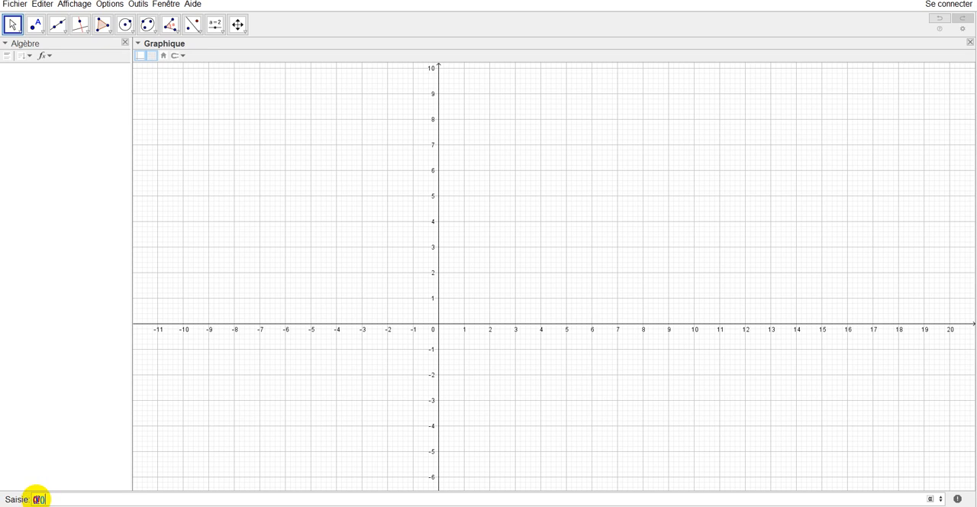
left_click(36, 499)
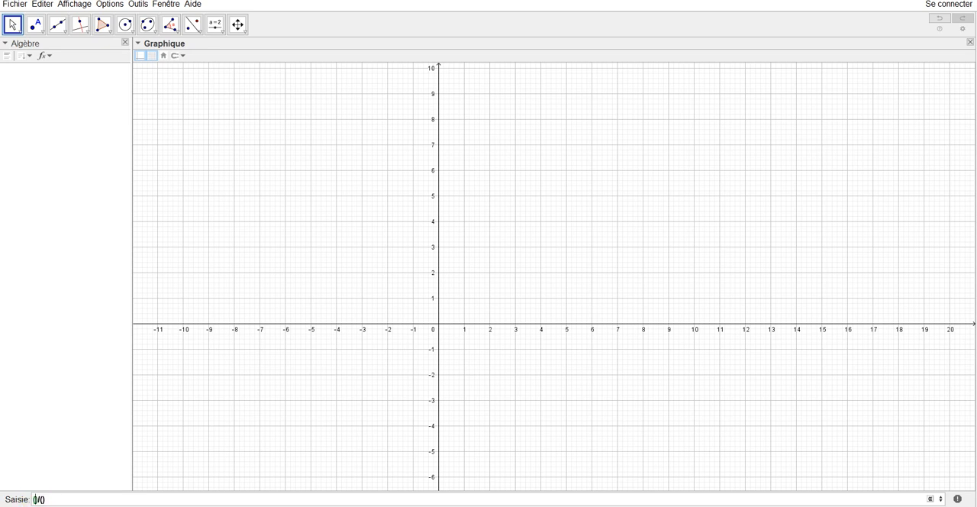
type("x+1")
left_click(55, 500)
type("x+2")
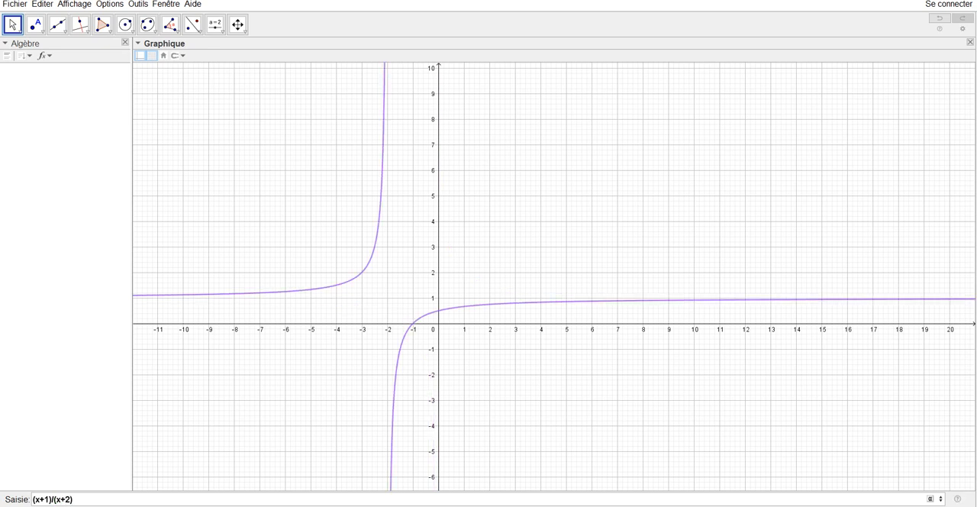
- Remove the parentheses around the numerator so that the expression reads x+1/(x+2)
left_click(34, 499)
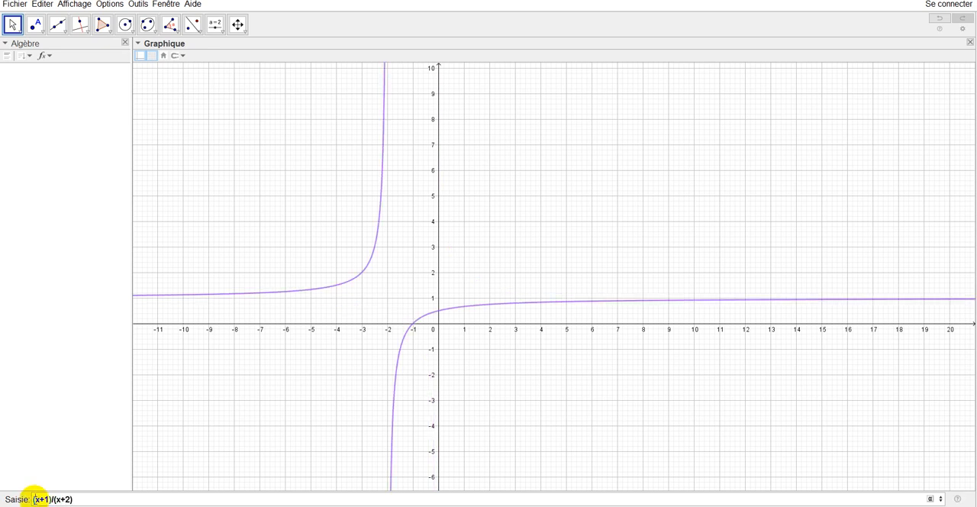
key("BackSpace")
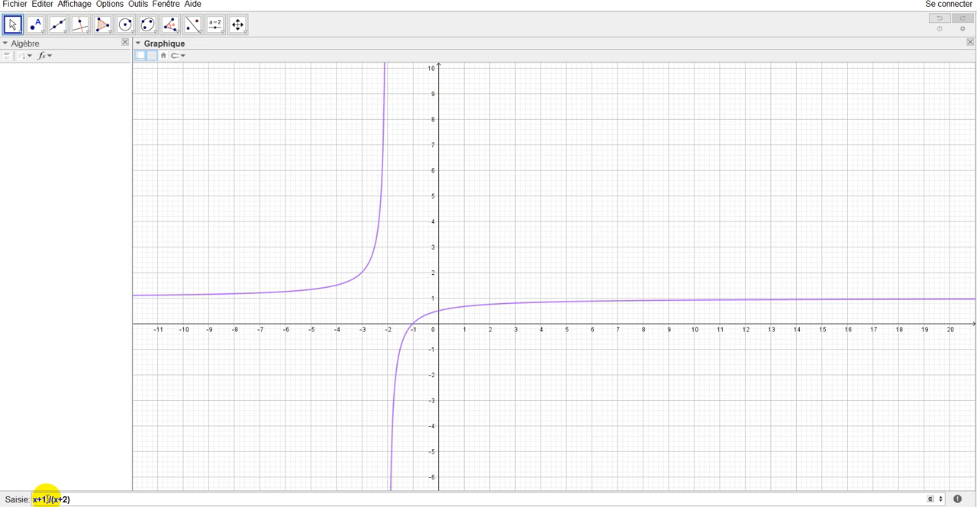
key("BackSpace")
key("Delete")
type("1")
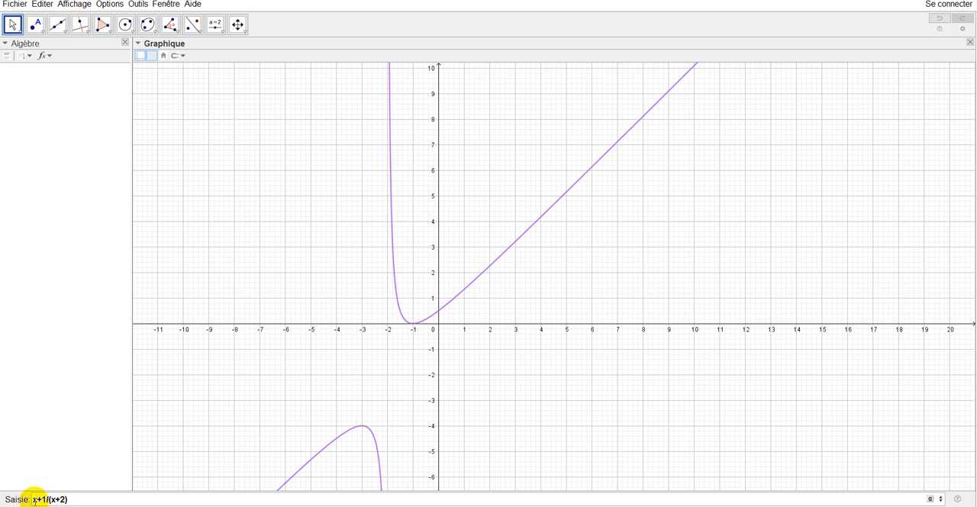
- Restore the parentheses around the numerator so that the expression reads (x+1)/(x+2)
left_click(34, 500)
type("(")
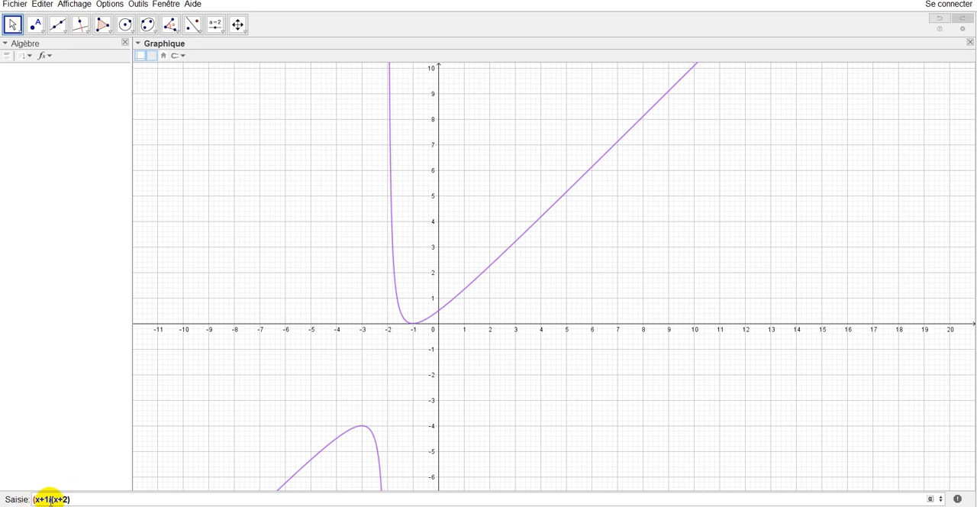
left_click(50, 500)
type(")/")
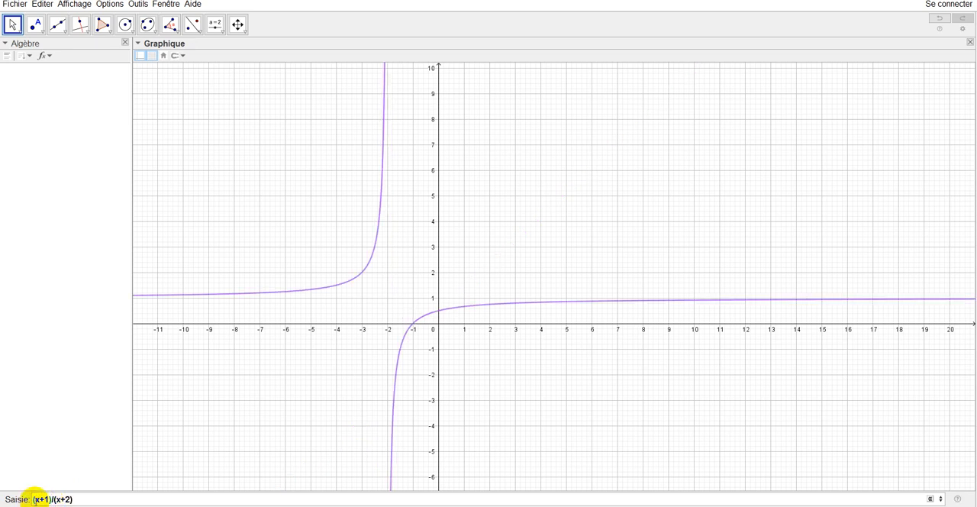
- Append +2 after the quotient to preview (x+1)/(x+2)+2, and clear the whole entry without validating it
left_click(76, 500)
type("+2")
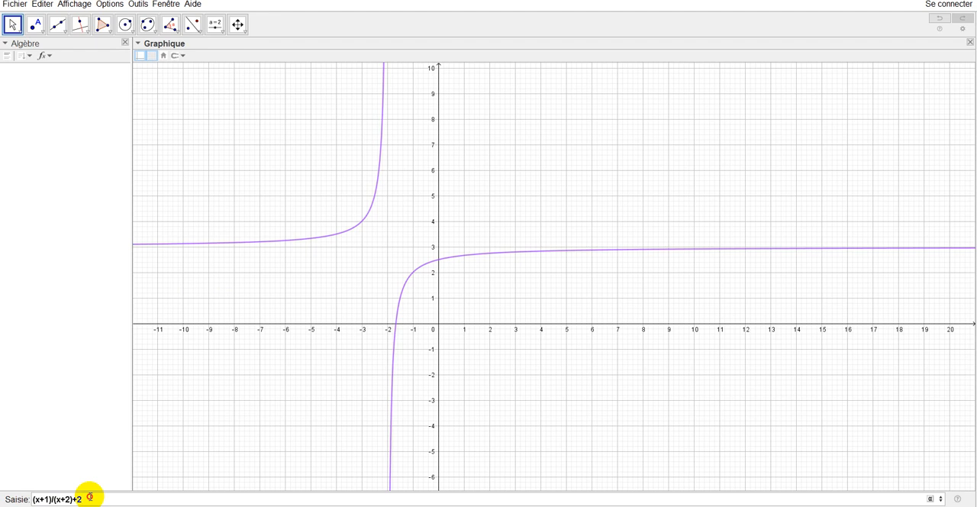
left_click_drag(89, 498, 29, 501)
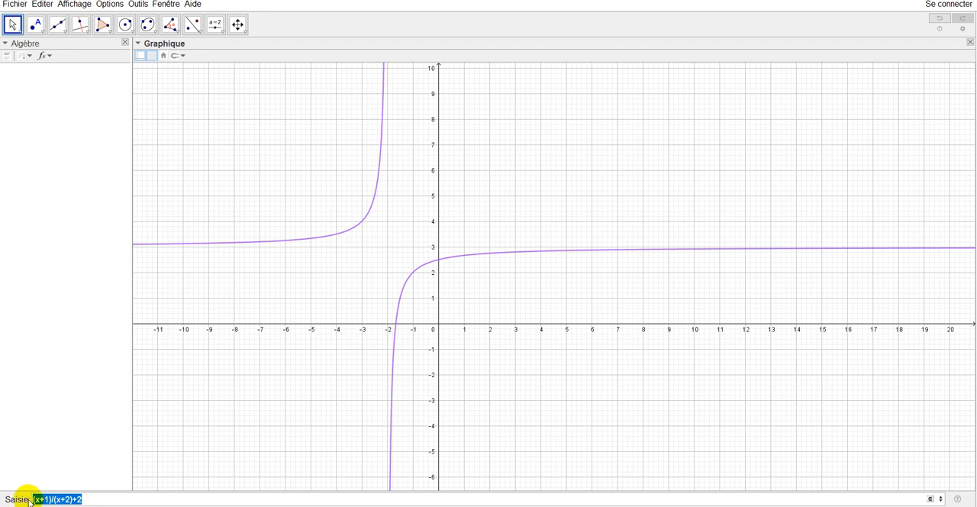
key("BackSpace")
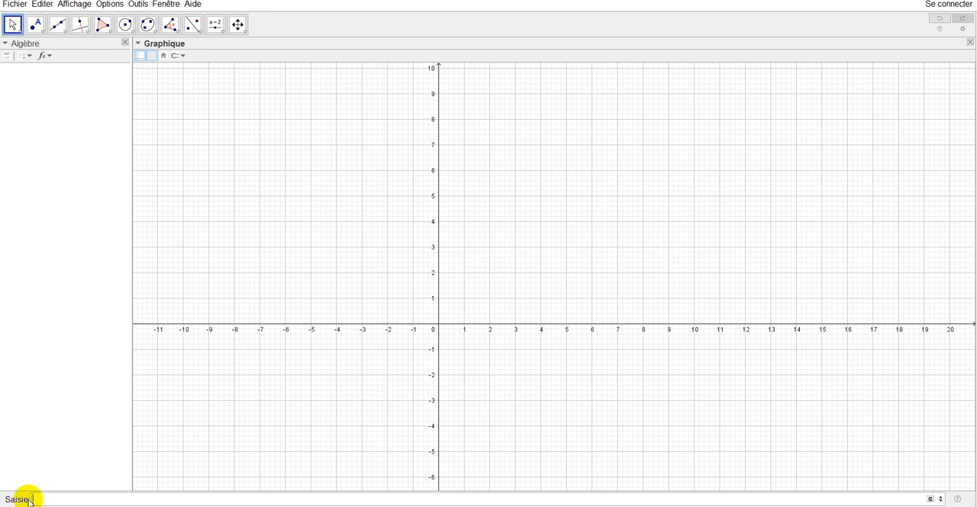
- Enter sqrt(x) to preview the square root curve, and clear the entry without validating it
type("sqrt(")
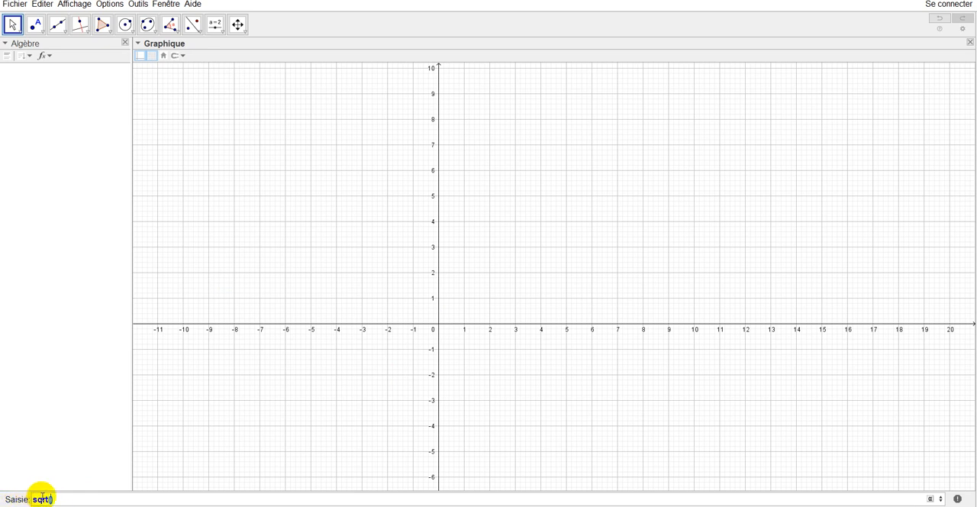
left_click(50, 499)
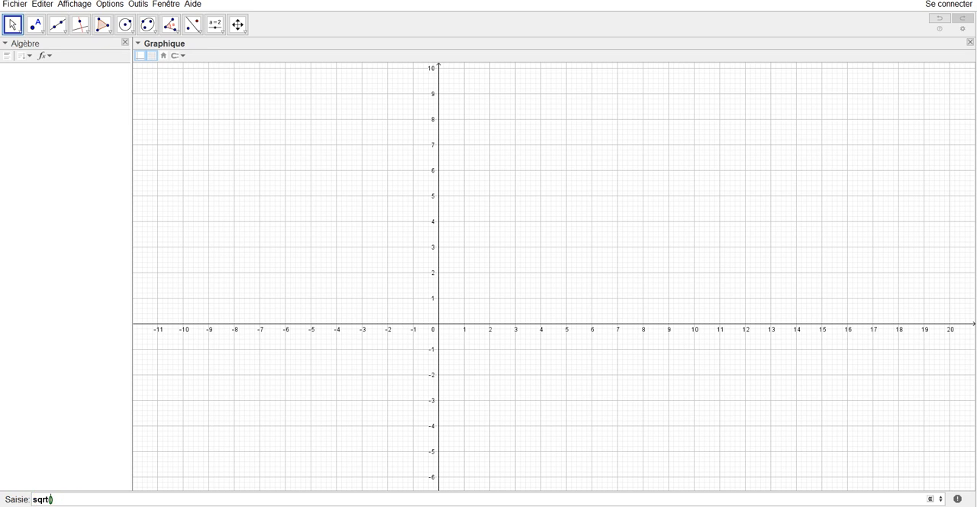
type("x")
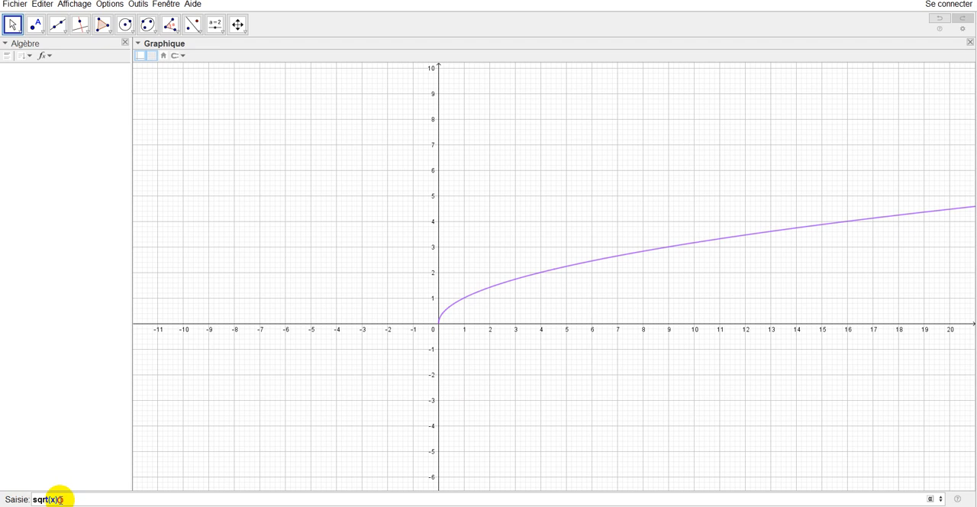
left_click(61, 500)
key("BackSpace")
key("BackSpace")
key("BackSpace")
key("BackSpace")
key("BackSpace")
key("BackSpace")
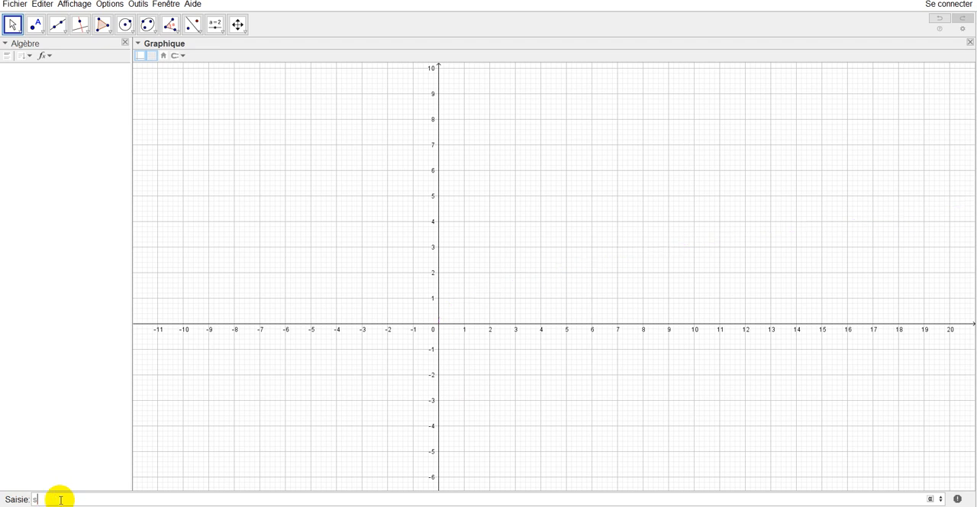
key("BackSpace")
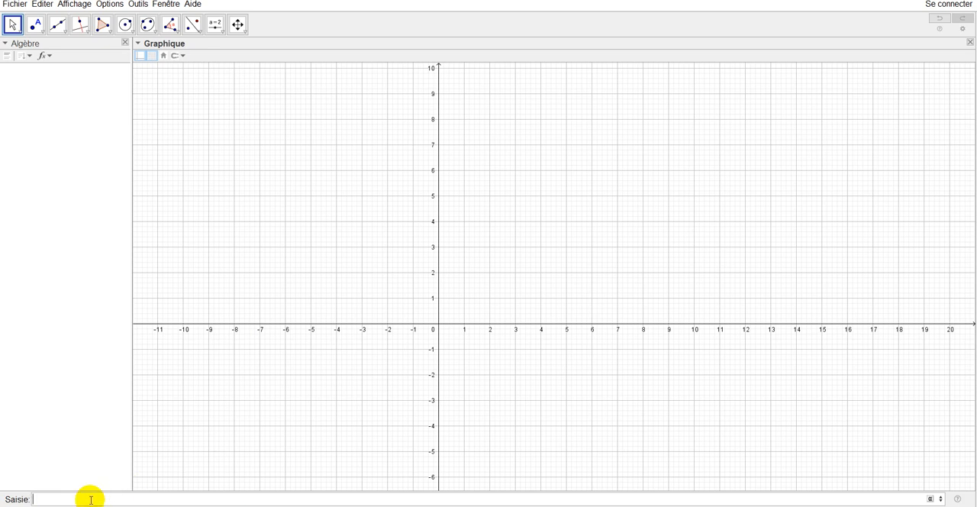
- Plot the inverse function 1/x by entering and validating its expression
type("/x")
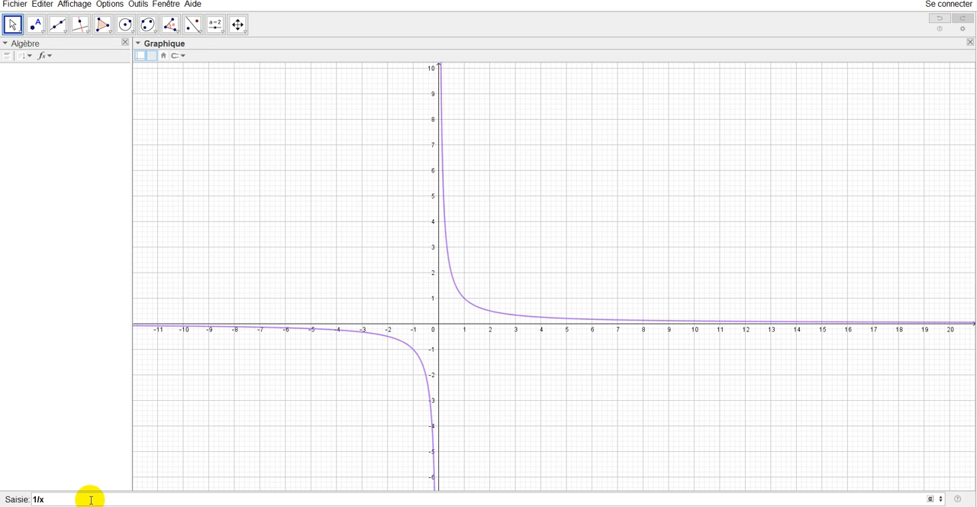
key("BackSpace")
type("x")
key("BackSpace")
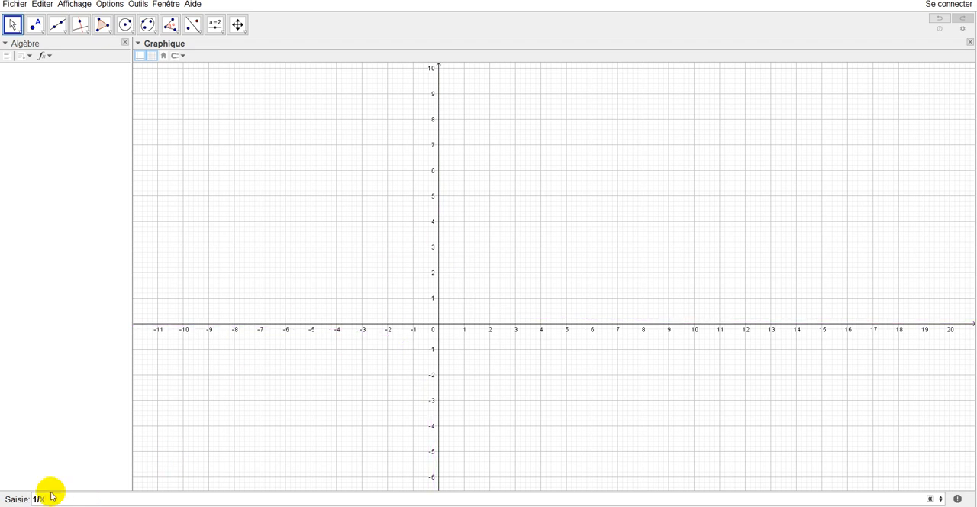
type("x")
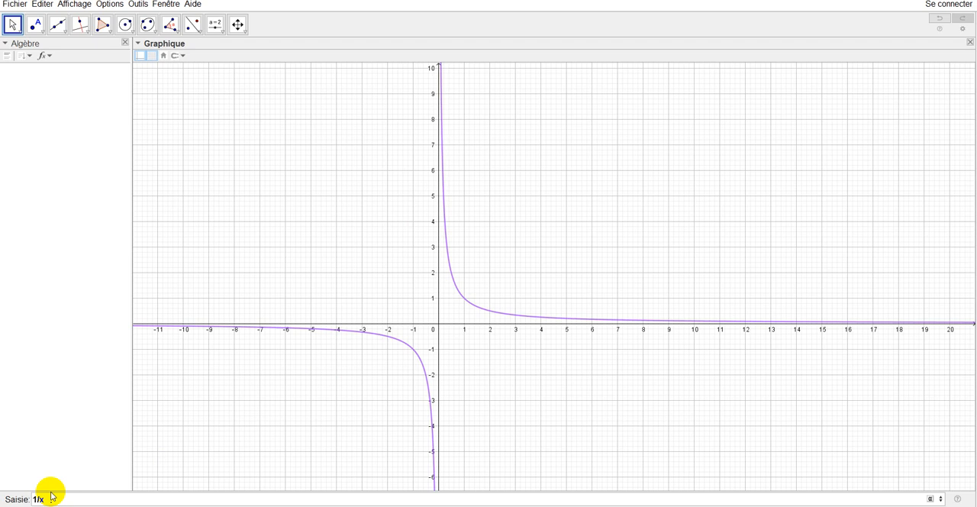
key("Return")
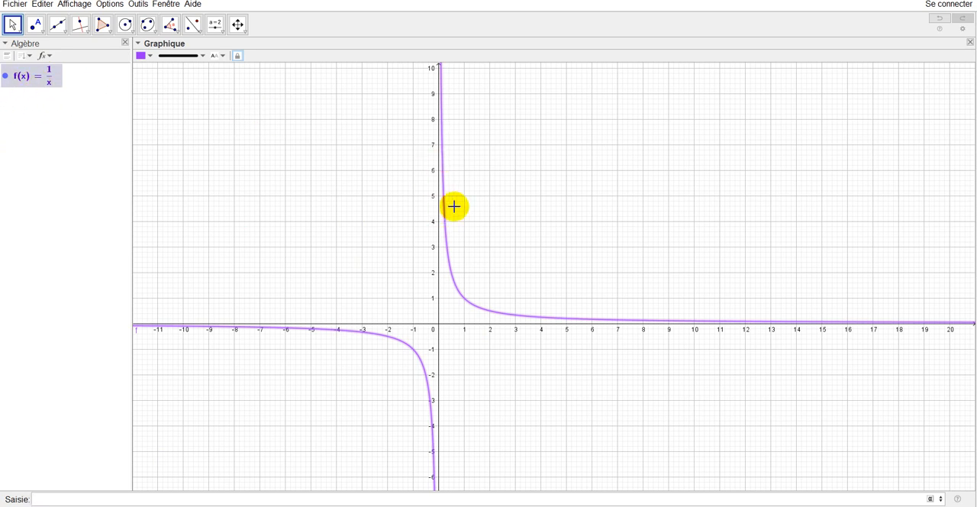
- Hide the curve of f(x) = 1/x and plot a second function, x^2
left_click(5, 77)
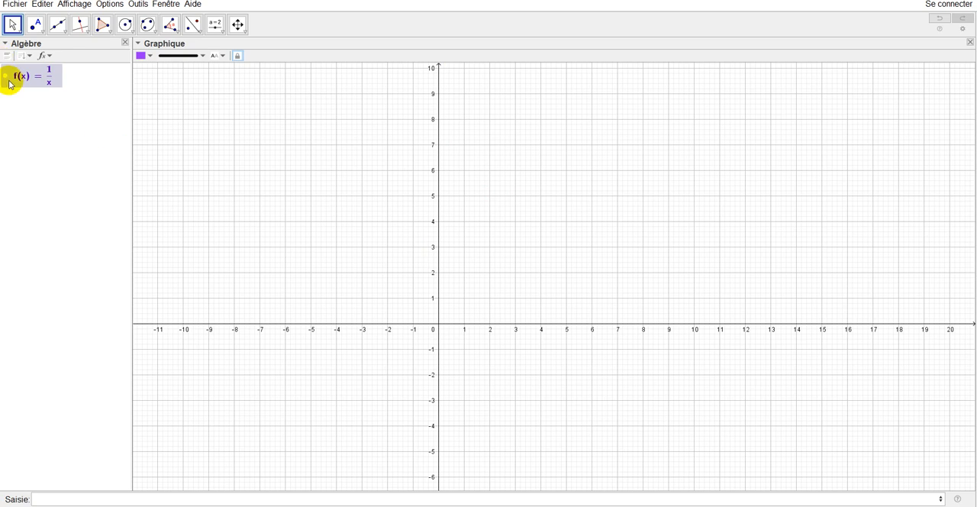
left_click(76, 499)
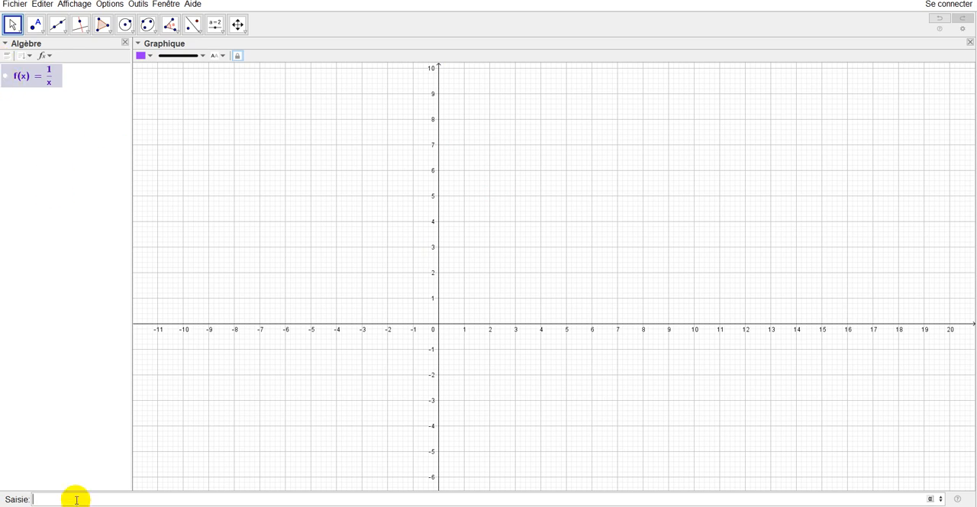
type("x^2")
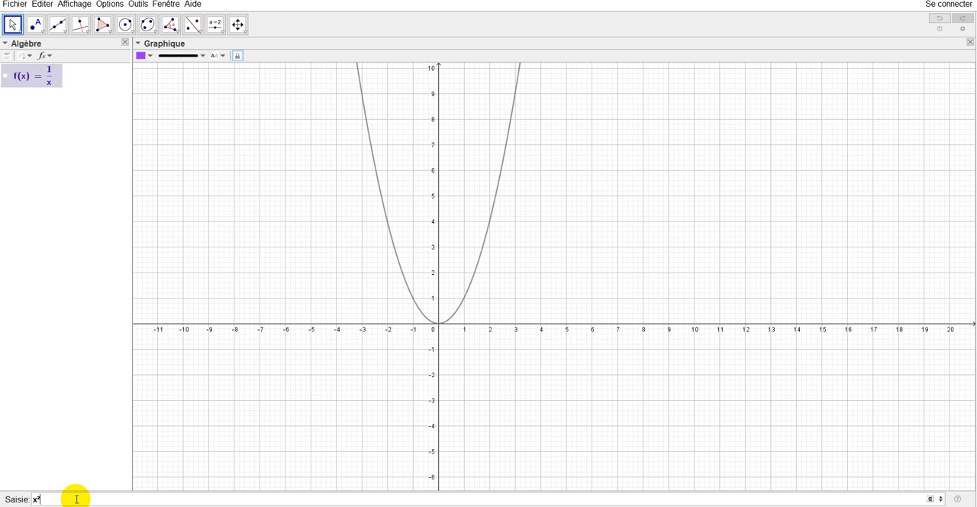
key("Return")
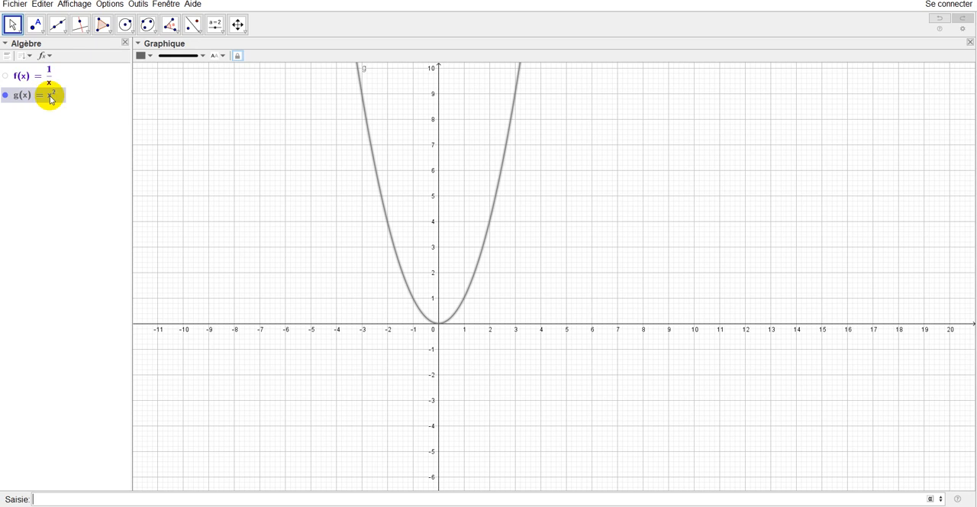
- Show the curve of f again, and hide and redisplay the parabola g
left_click(6, 76)
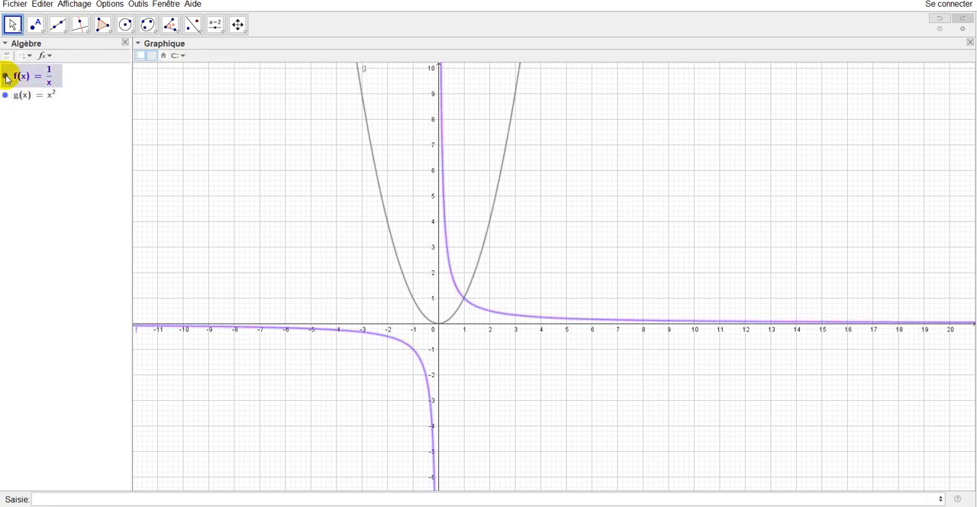
left_click(6, 96)
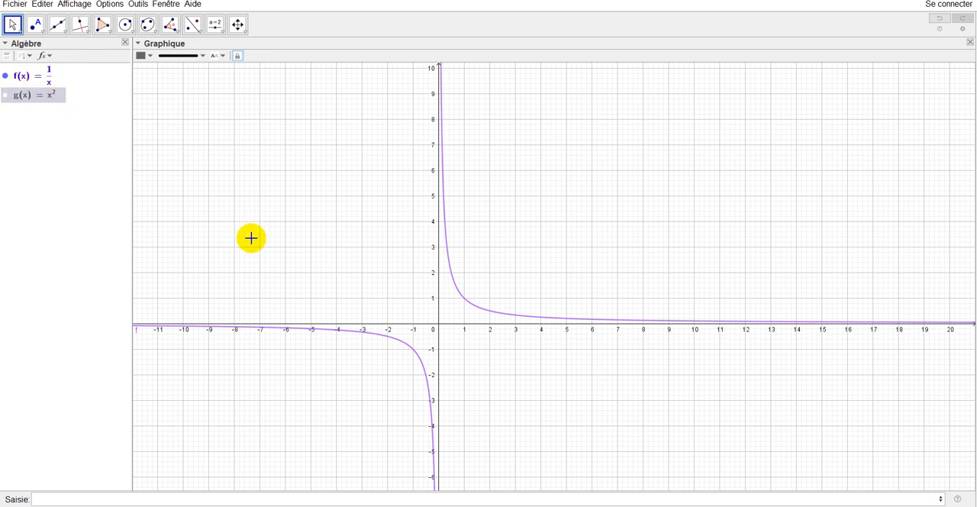
left_click(5, 95)
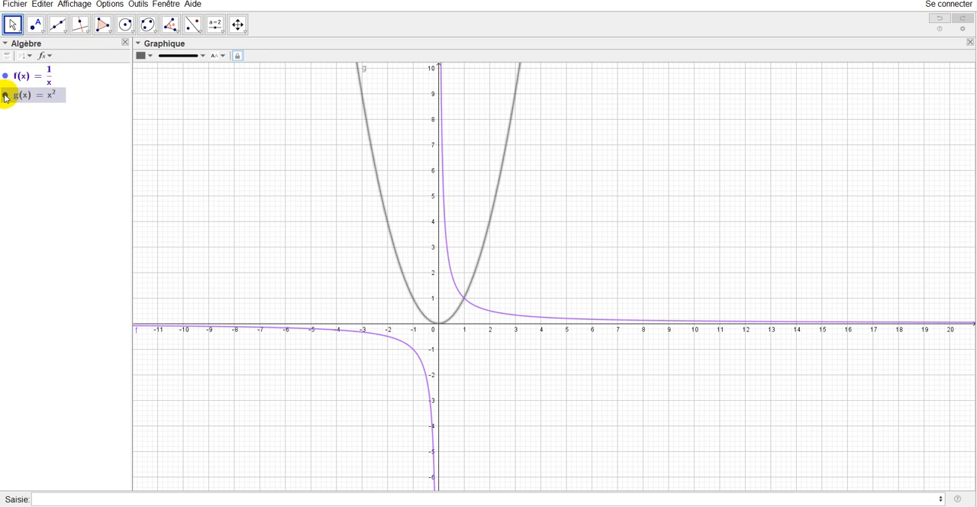
- Delete function f, the 1/x curve, from the graph
right_click(503, 315)
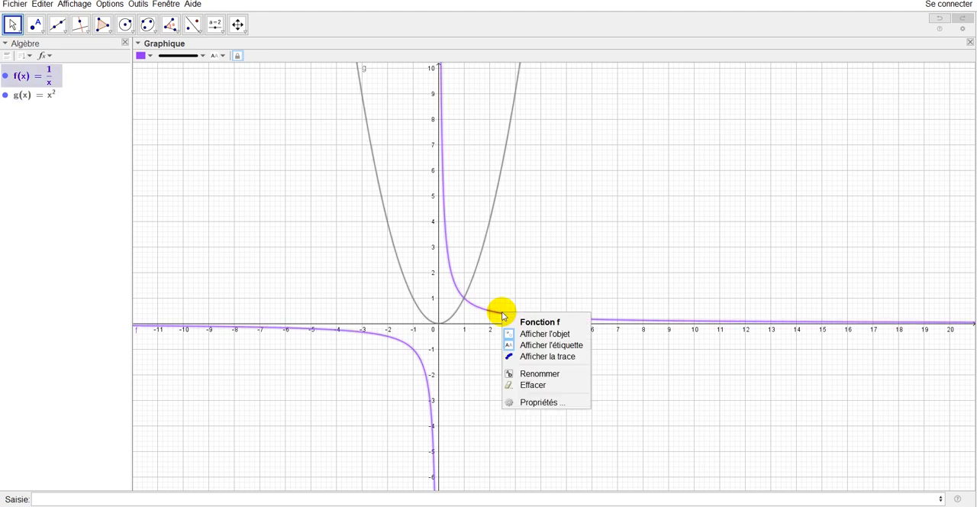
left_click(529, 388)
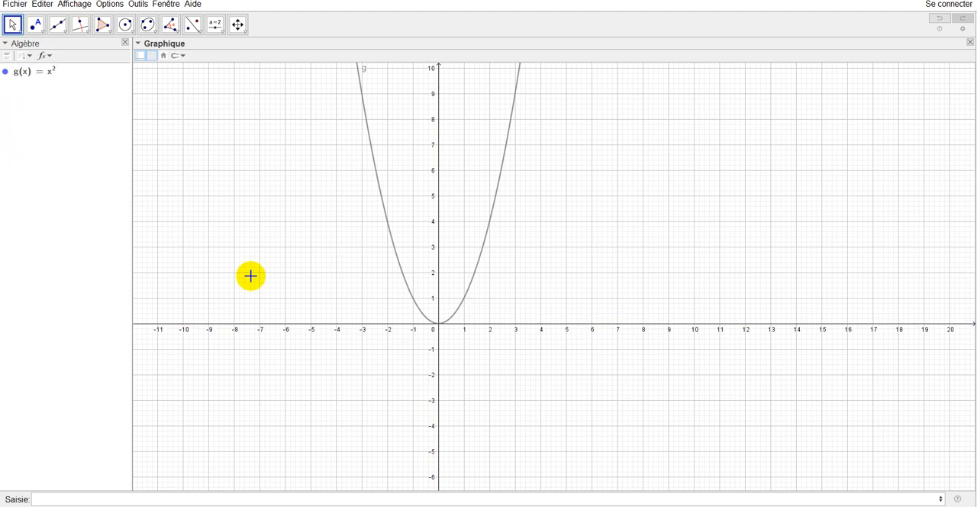
- Turn off the fixed object option (Objet fixe) in the basic properties of parabola g
left_click(478, 266)
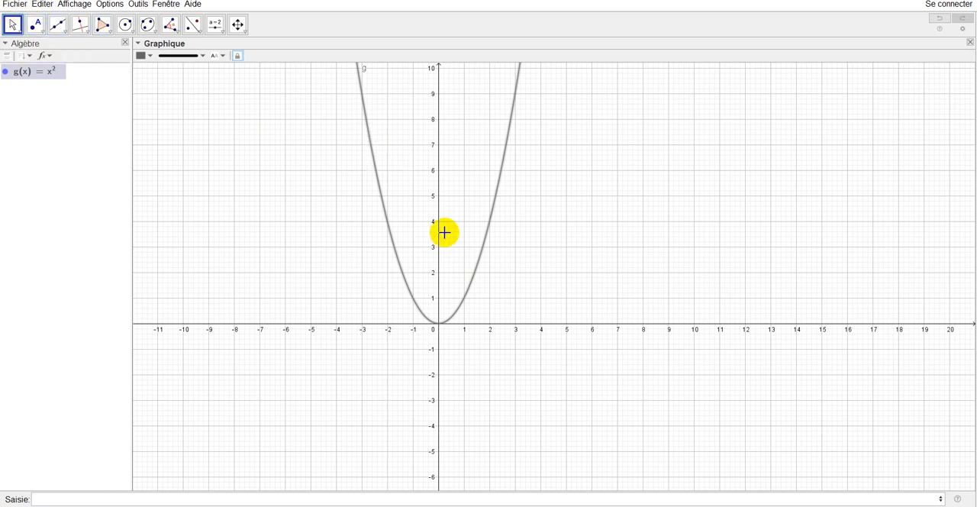
left_click(471, 284)
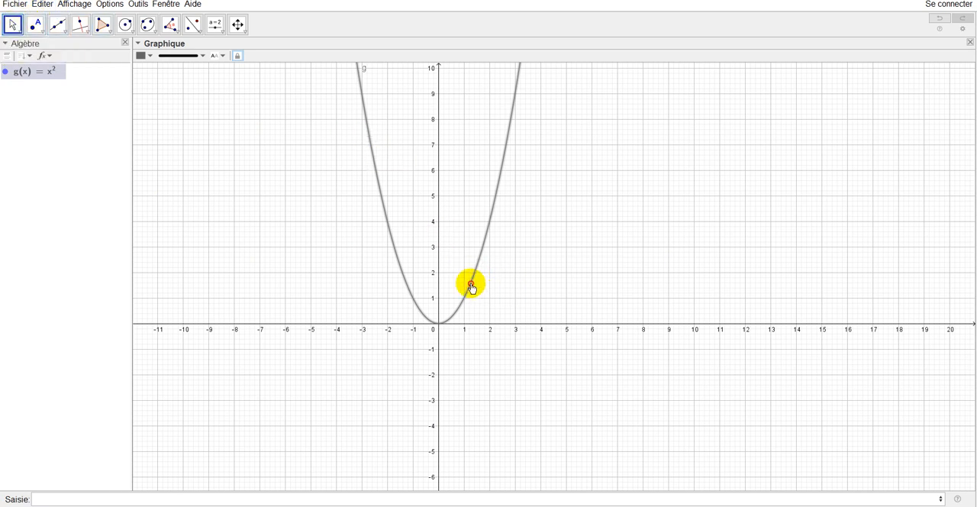
right_click(467, 286)
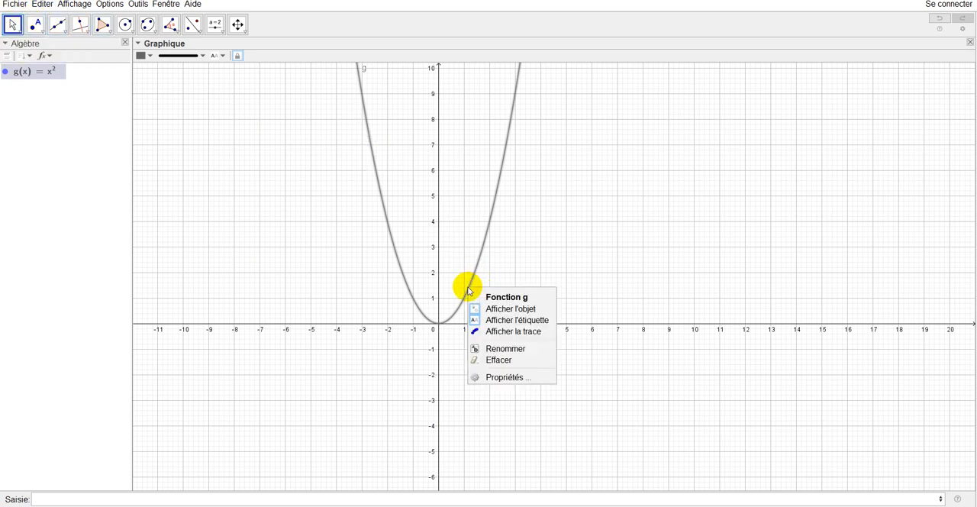
left_click(508, 377)
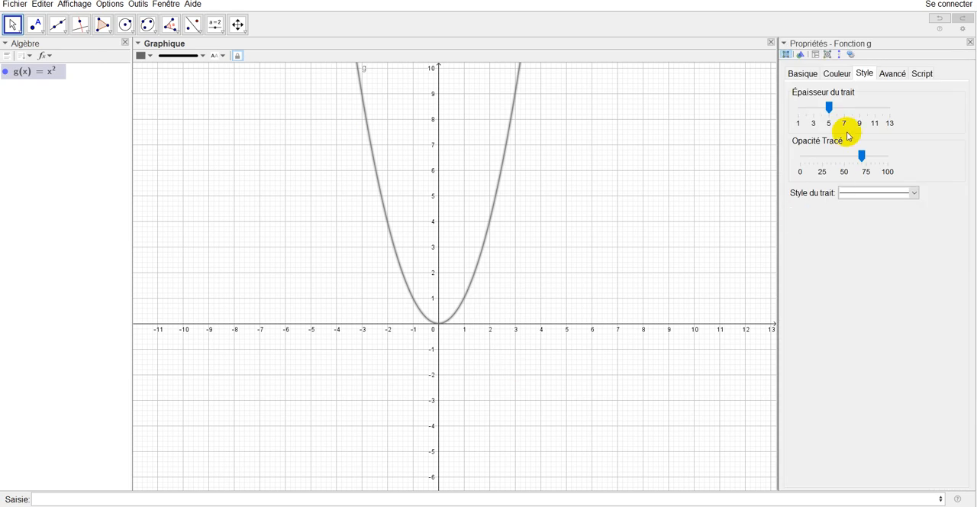
left_click(804, 74)
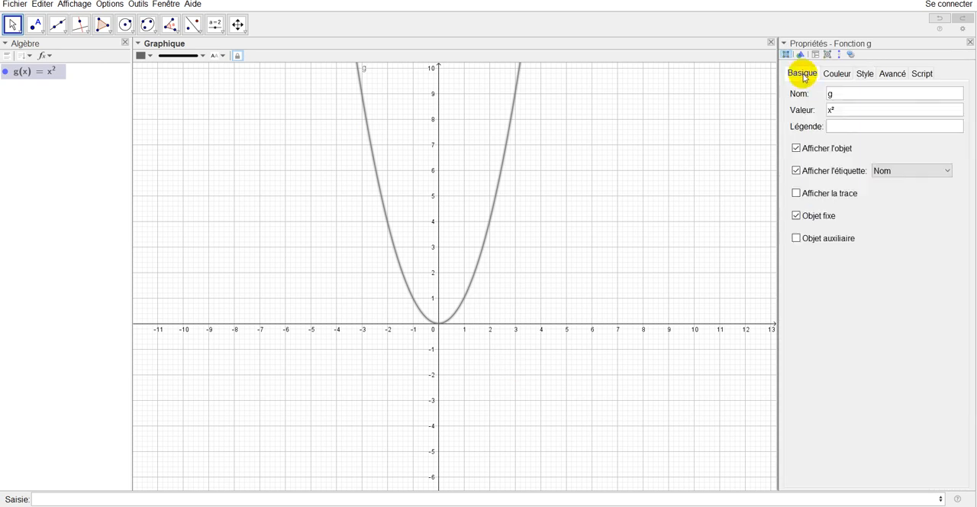
left_click(796, 216)
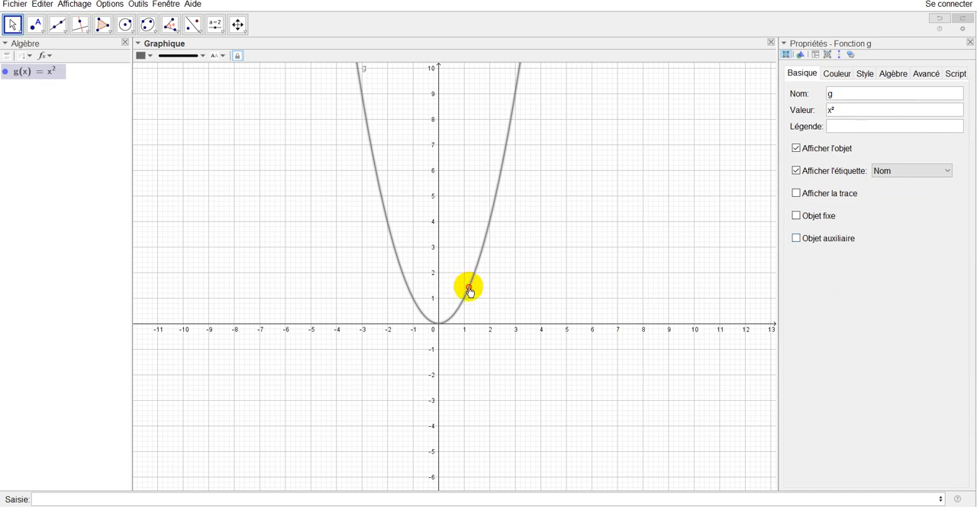
- Move parabola g to (x + 5)², x² + 1 and (x - 1)², and return its vertex to the origin
left_click_drag(468, 289, 340, 292)
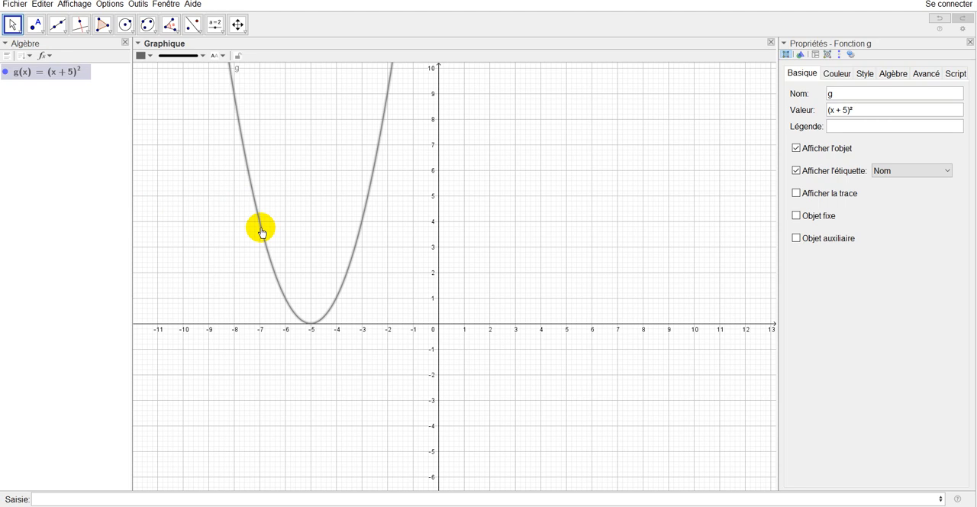
left_click_drag(261, 231, 390, 233)
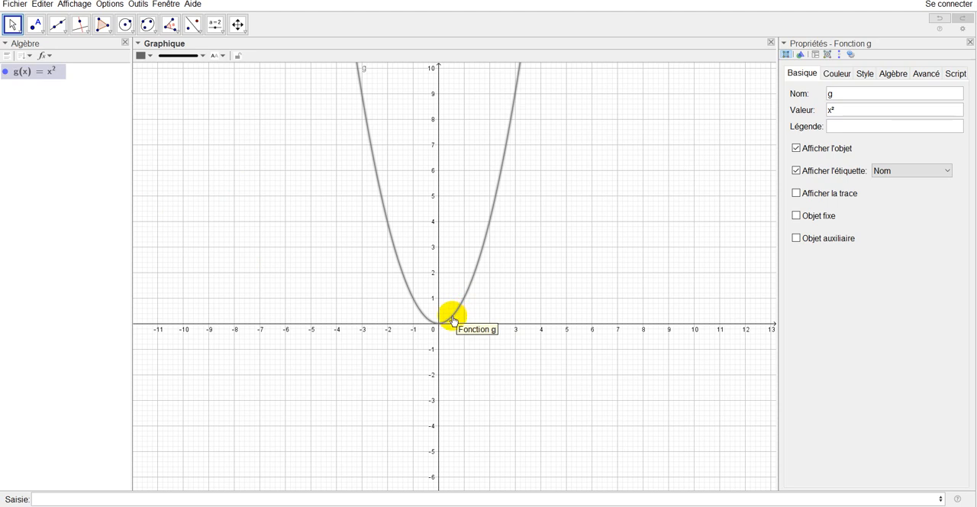
left_click_drag(450, 322, 448, 297)
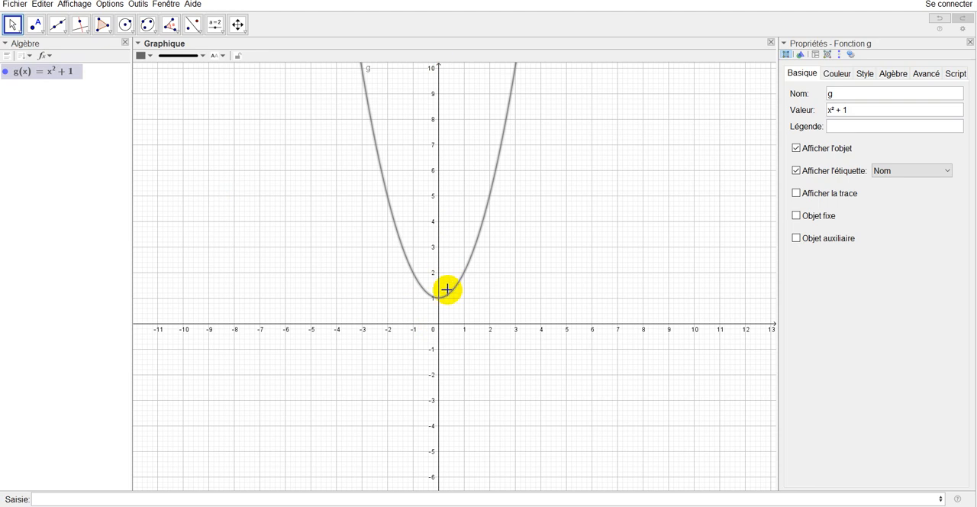
left_click_drag(443, 302, 465, 329)
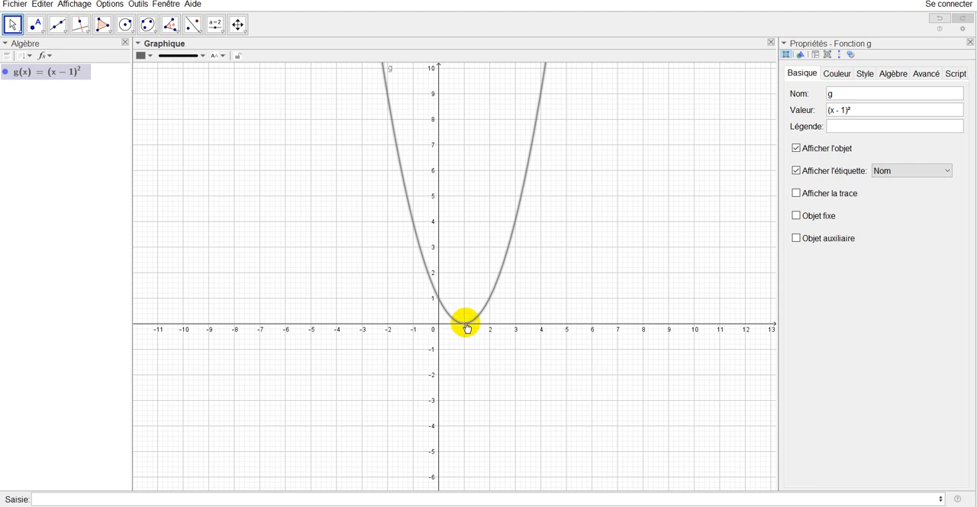
left_click_drag(467, 327, 442, 328)
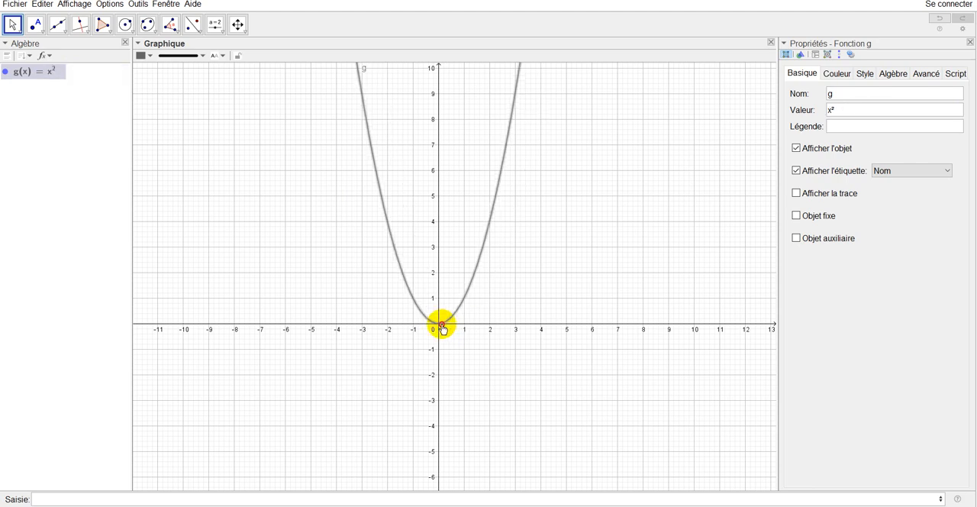
- Raise parabola g to x² + 3, return it to x², and shift it through (x - 3)² to (x + 3)² - 2
left_click_drag(443, 328, 439, 252)
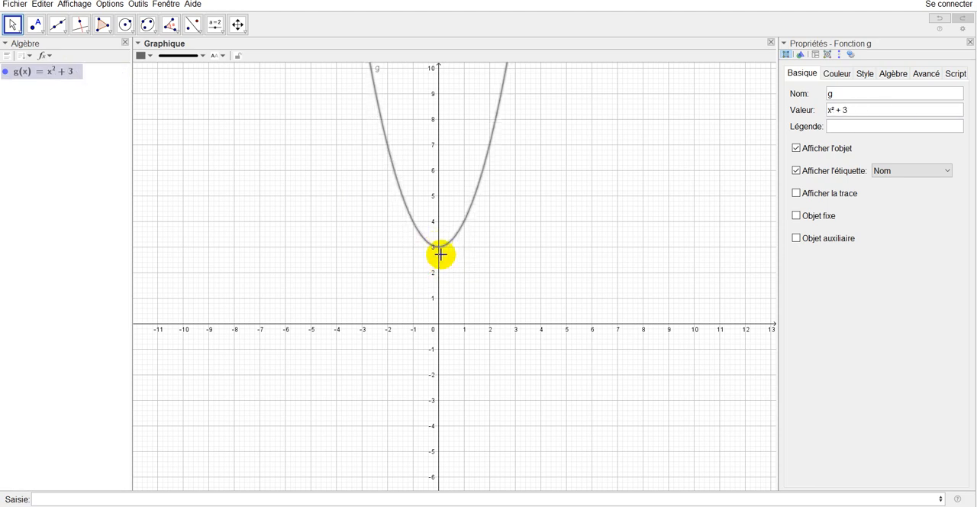
left_click_drag(440, 252, 443, 329)
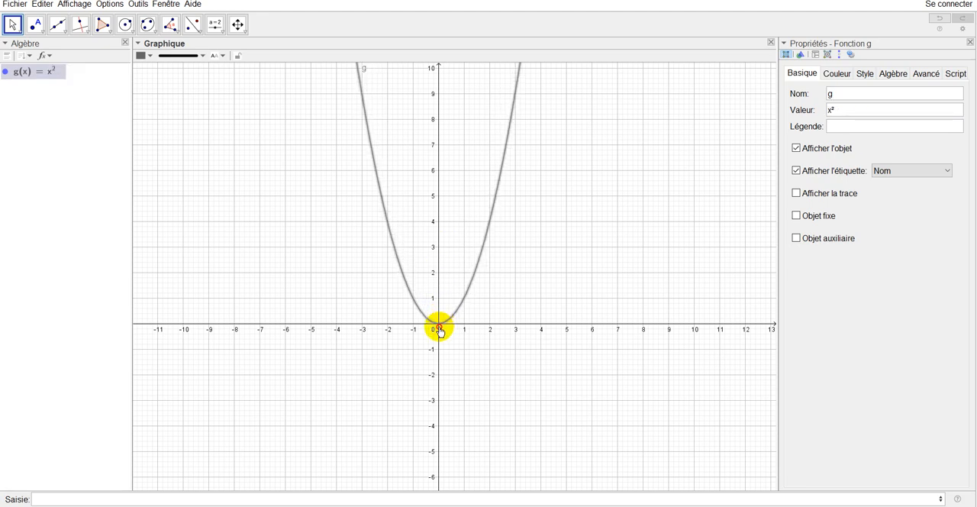
left_click_drag(441, 330, 518, 329)
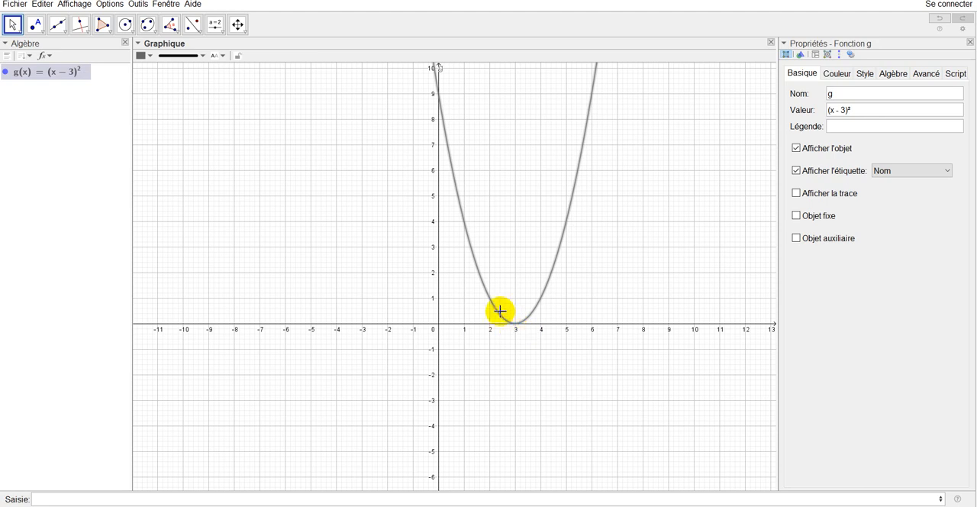
left_click_drag(476, 312, 343, 364)
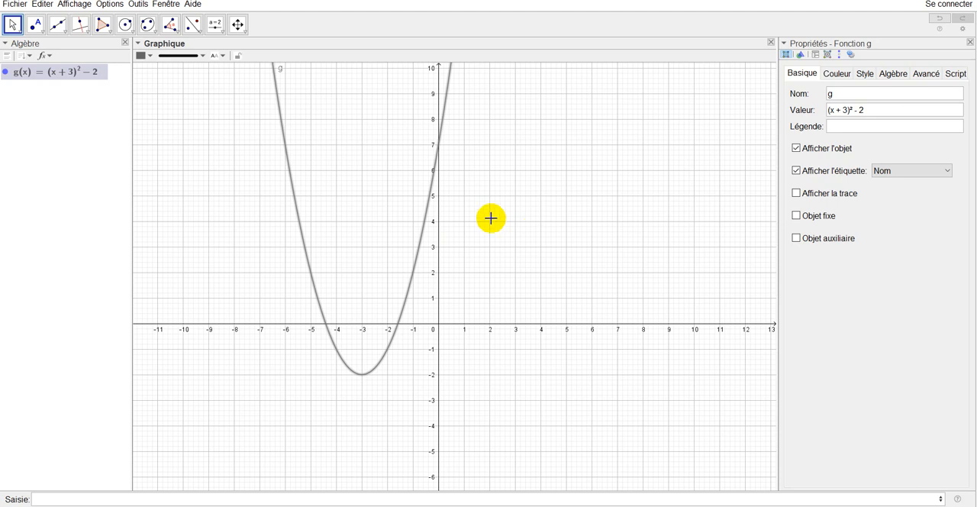
- Hide the name label of parabola g in the graph
right_click(429, 212)
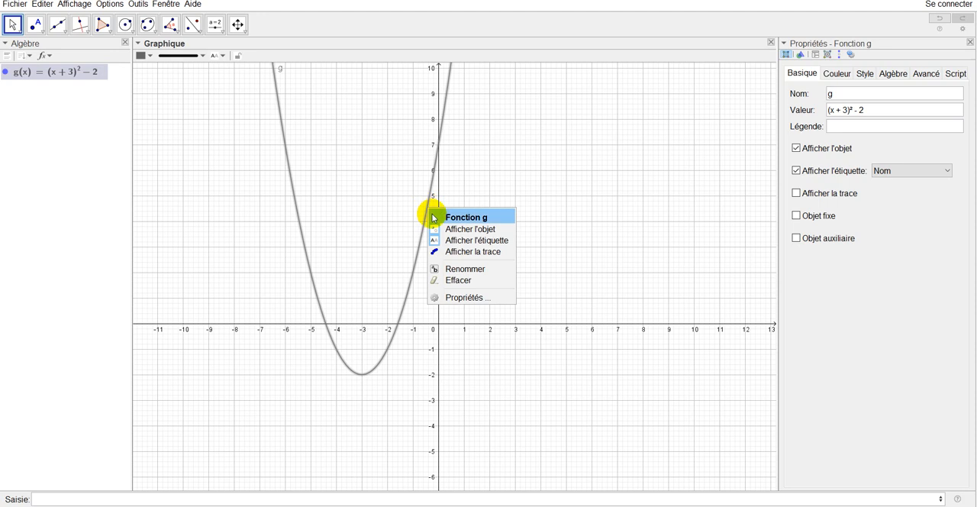
left_click(486, 240)
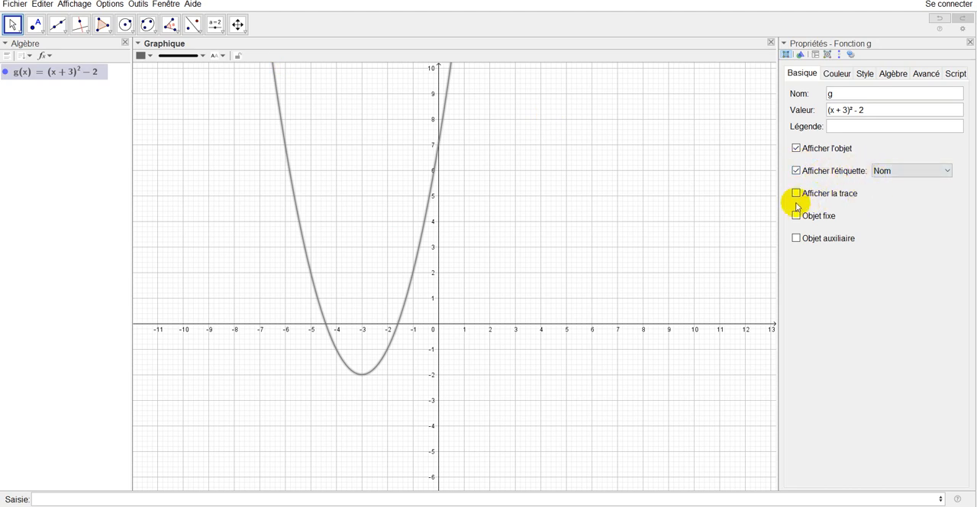
- Open the properties of function g and examine its colour, line style and algebra settings
right_click(407, 302)
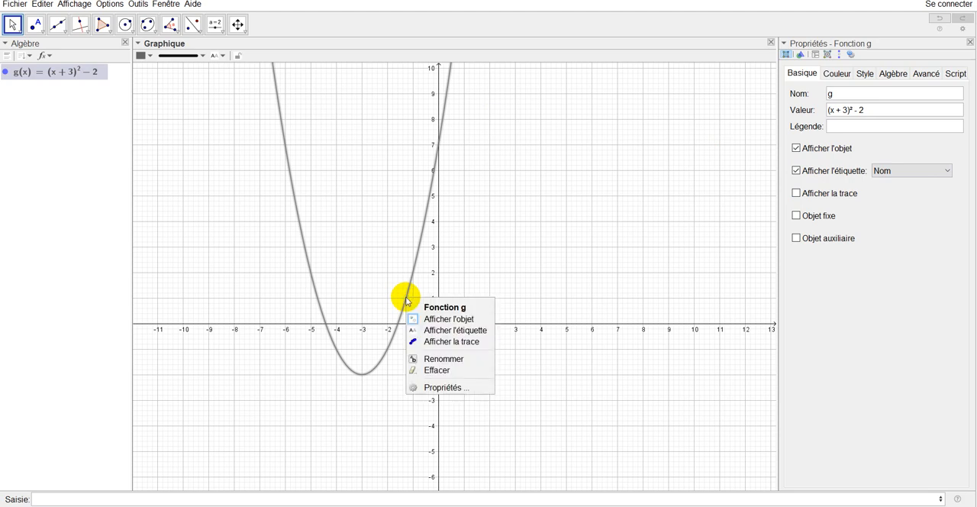
left_click(451, 387)
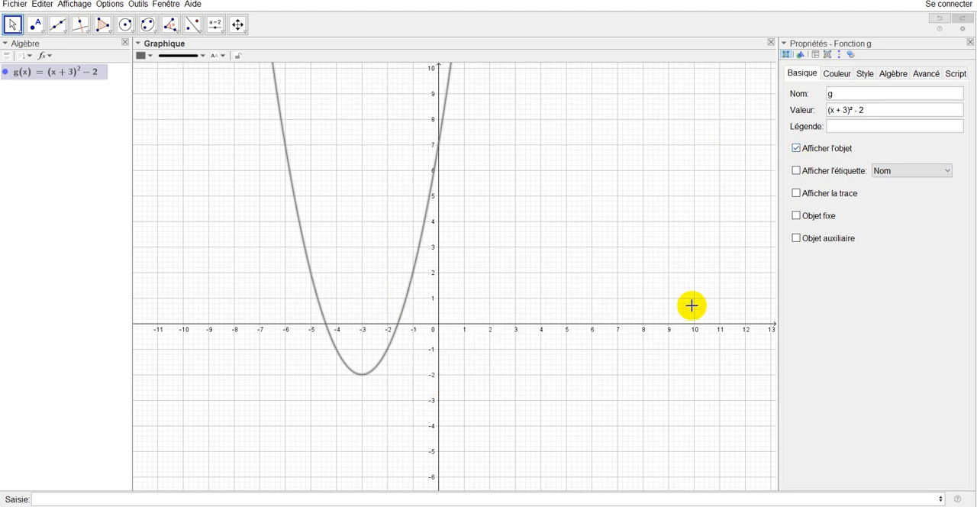
left_click(839, 76)
left_click(867, 73)
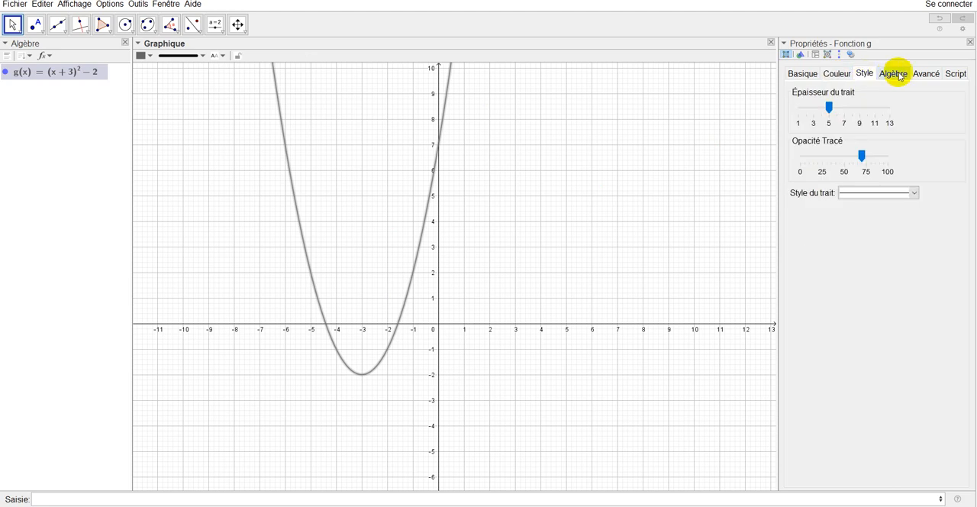
left_click(893, 73)
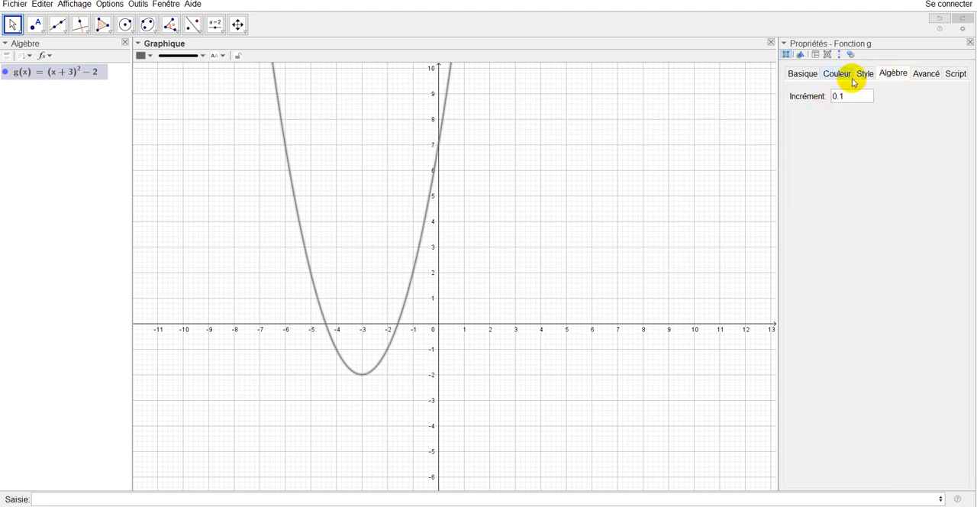
left_click(837, 74)
left_click(862, 75)
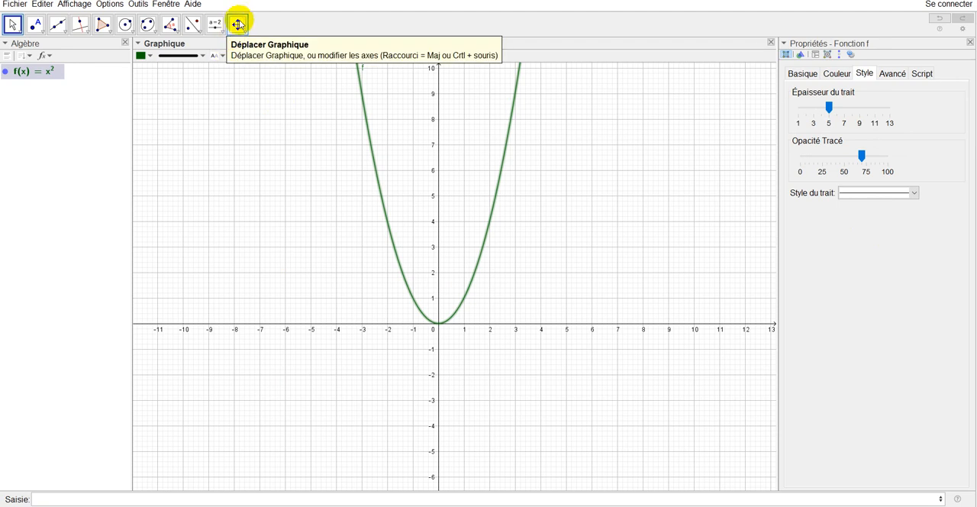
- Use Déplacer Graphique to stretch the x-axis and y-axis scales and reposition the graph around the parabola f
left_click(239, 24)
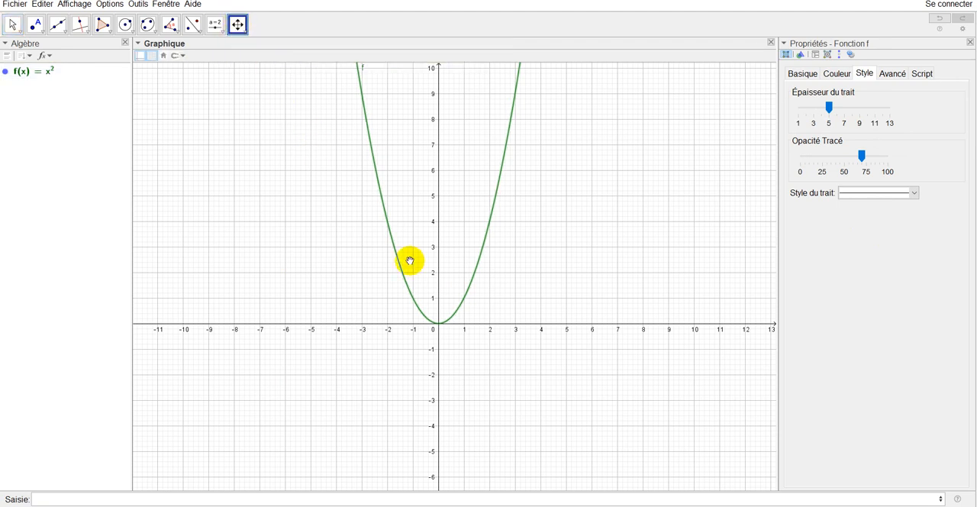
left_click_drag(460, 324, 484, 324)
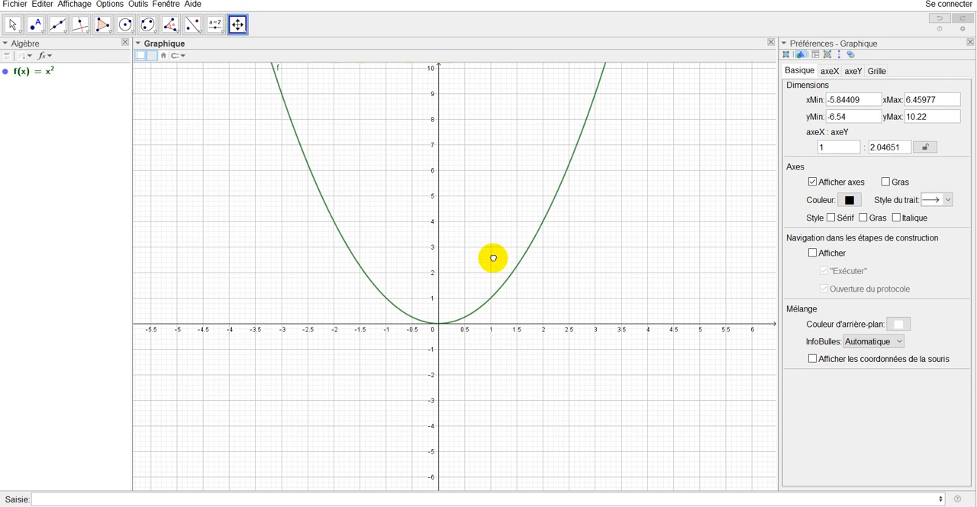
left_click_drag(493, 258, 476, 239)
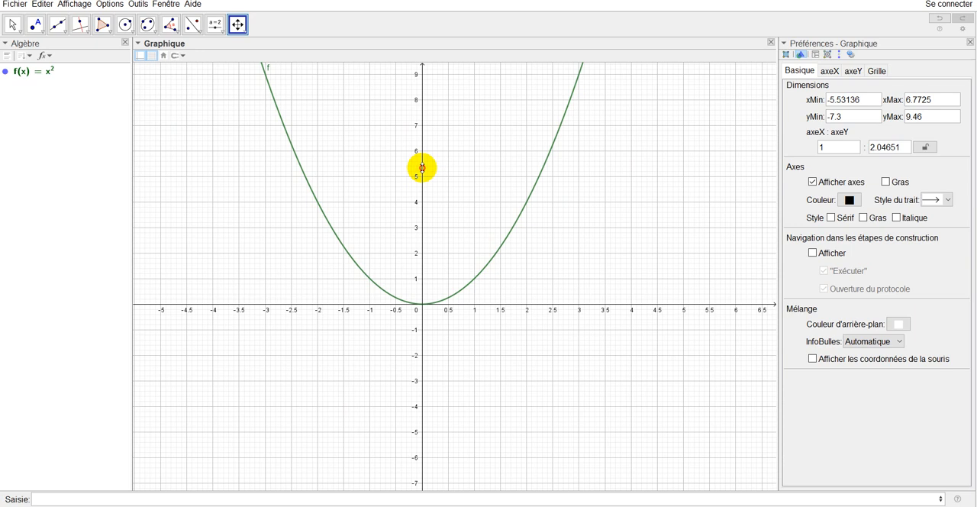
mouse_move(422, 167)
left_mouse_down()
mouse_move(423, 115)
mouse_move(420, 245)
mouse_move(421, 149)
left_mouse_up()
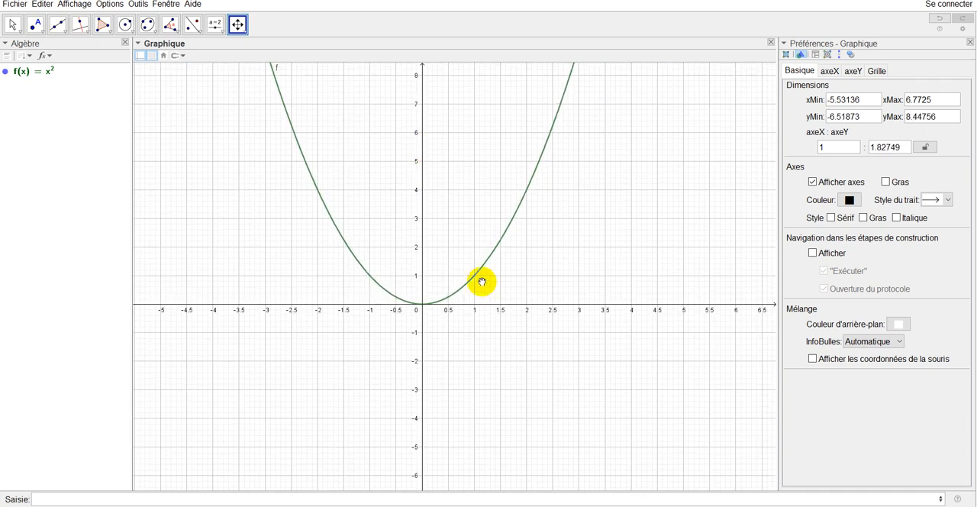
left_click_drag(478, 305, 378, 261)
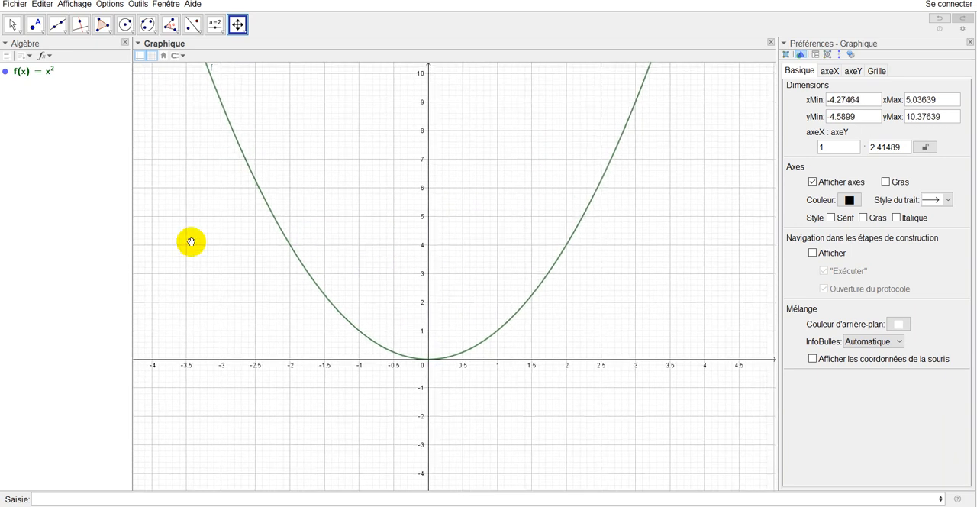
- Place a point on the parabola f and slide it along the curve to (2, 4)
left_click(35, 27)
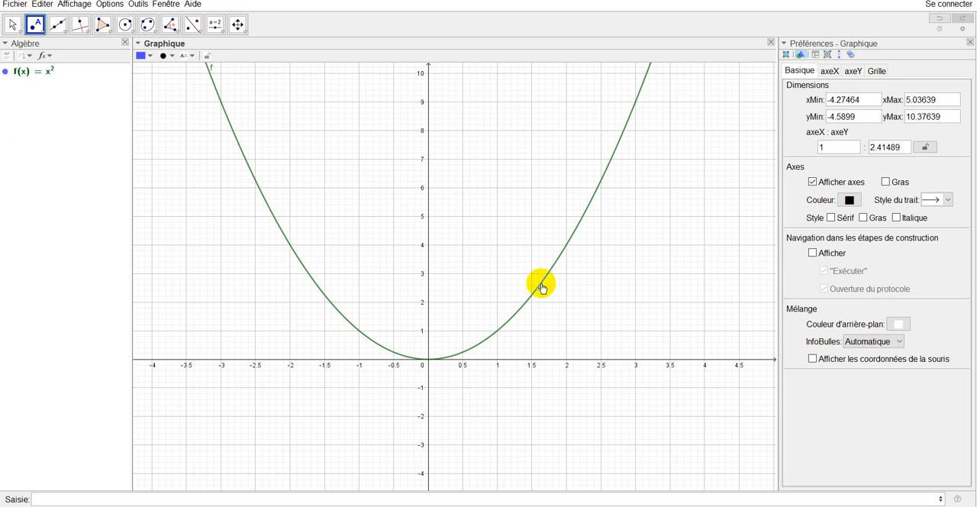
left_click(540, 284)
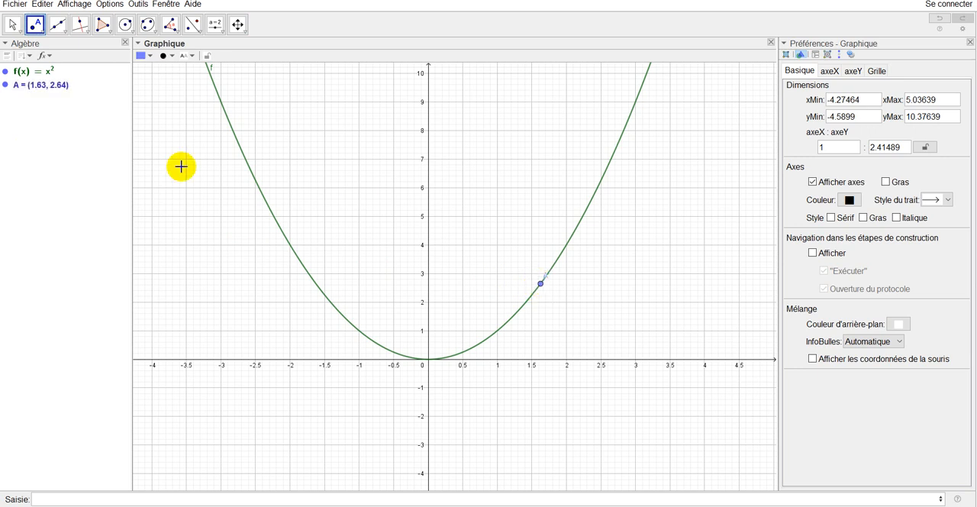
left_click(12, 24)
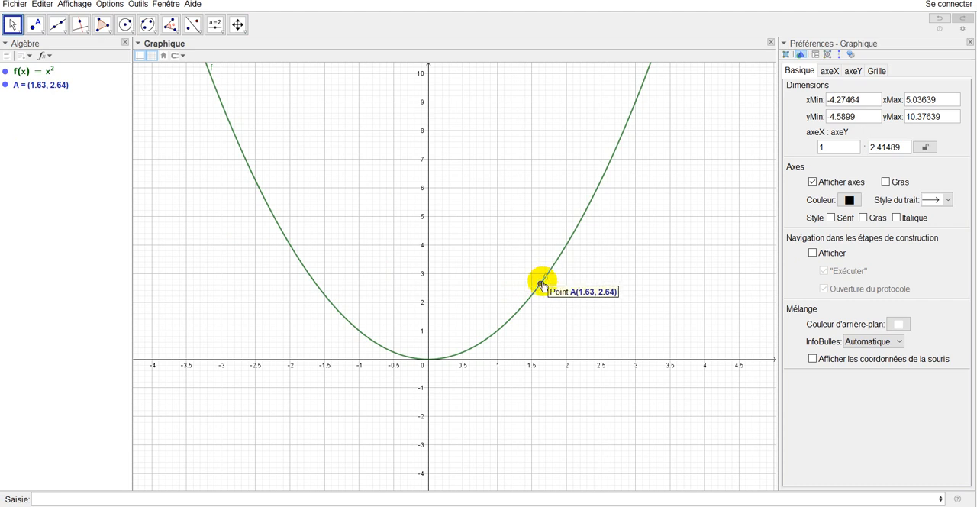
left_click_drag(541, 287, 520, 310)
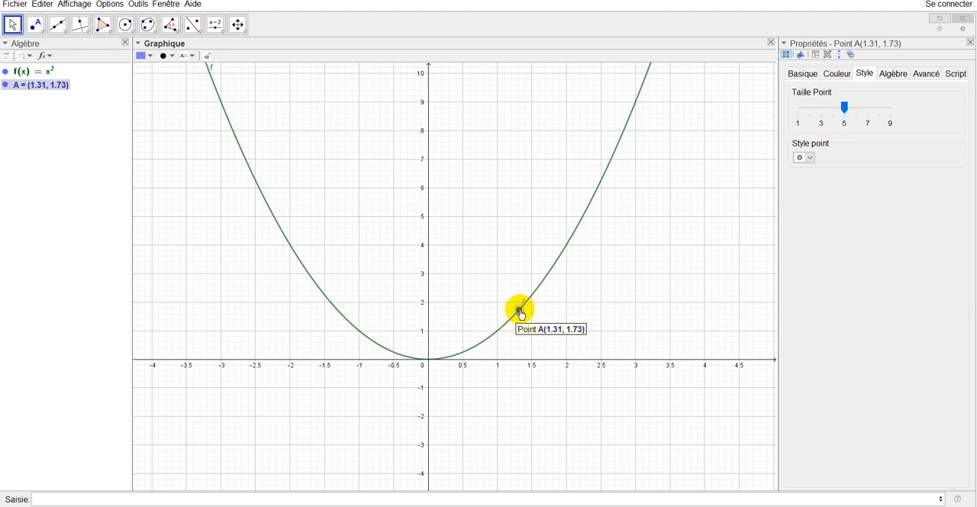
left_click_drag(520, 311, 578, 275)
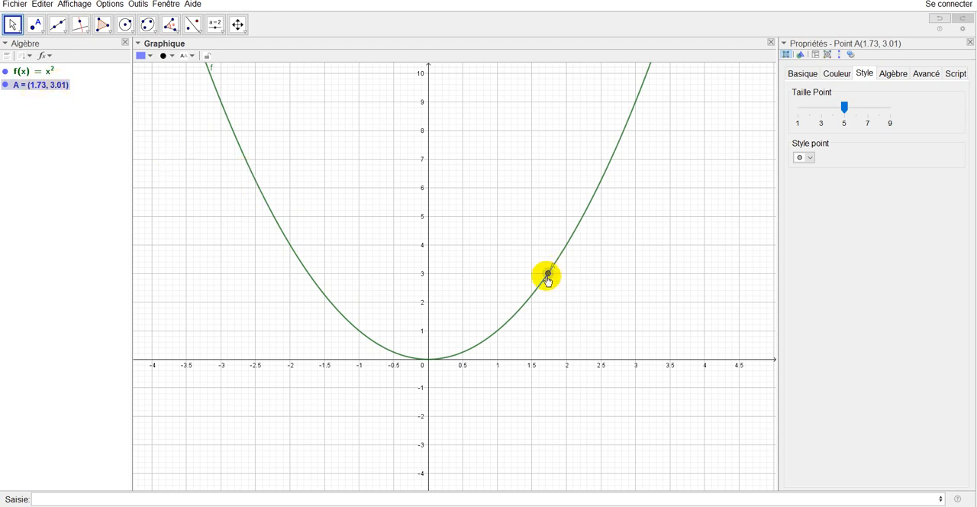
left_click_drag(548, 277, 566, 253)
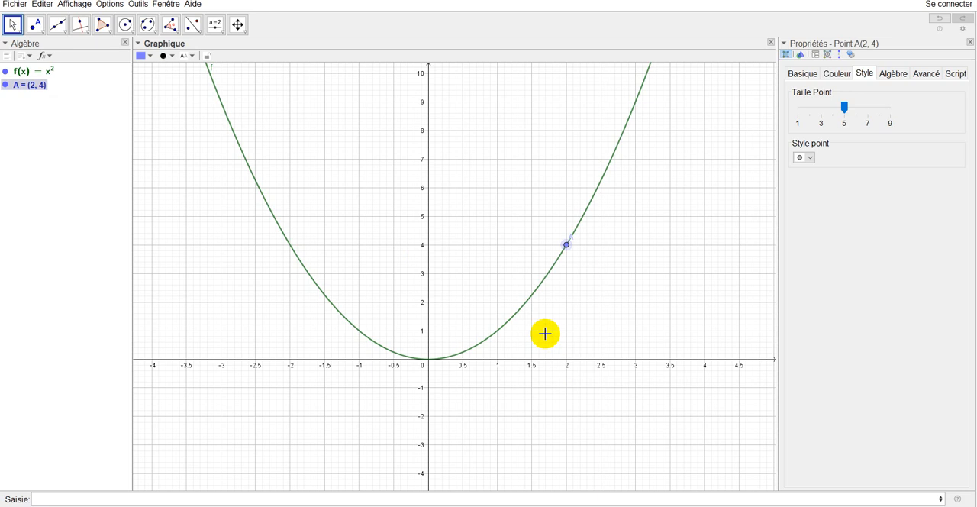
- Draw segments from point A to the x-axis at (2, 0) and to the y-axis at (0, 4)
left_click(58, 26)
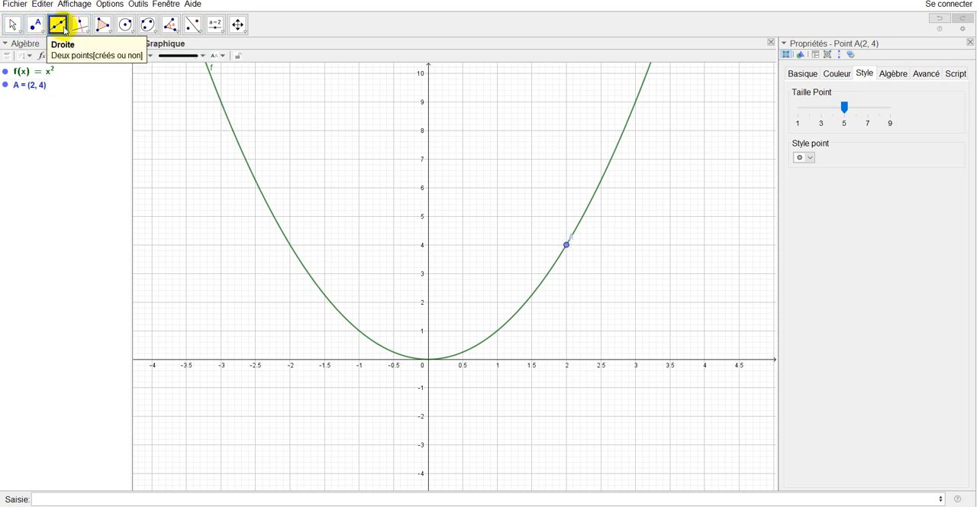
left_click(58, 25)
left_click(59, 66)
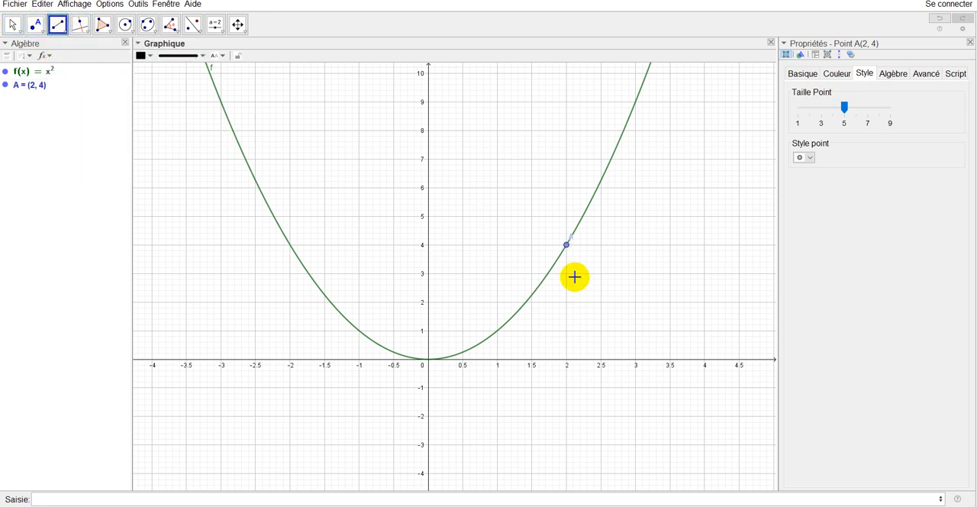
left_click(567, 245)
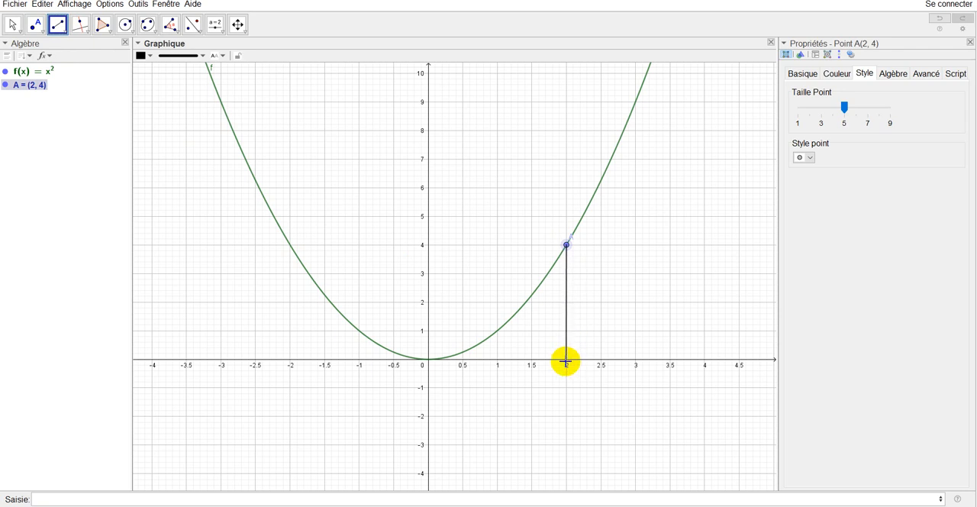
left_click(565, 361)
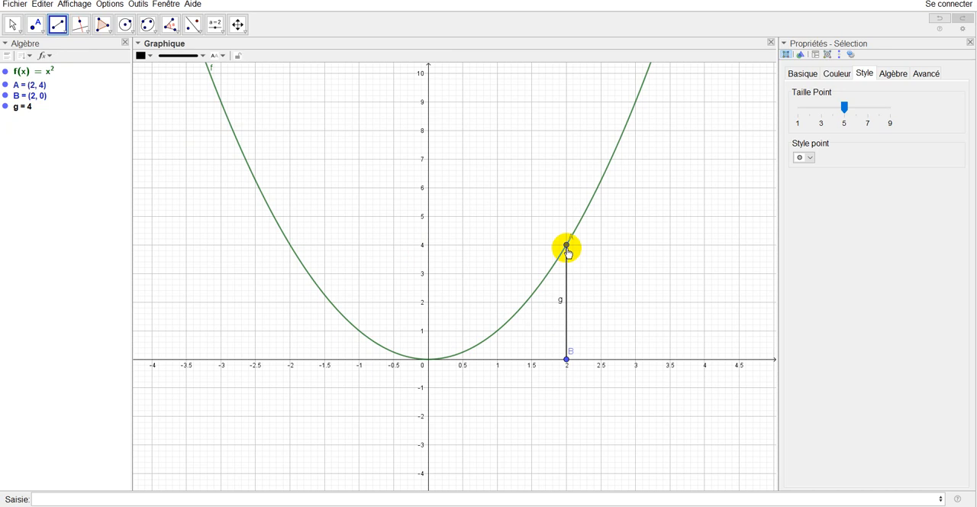
left_click(566, 246)
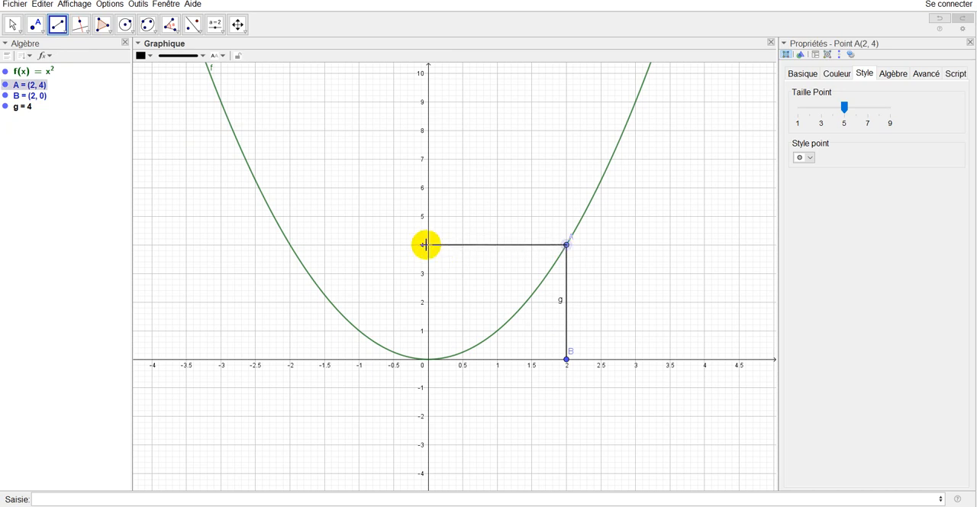
left_click(426, 244)
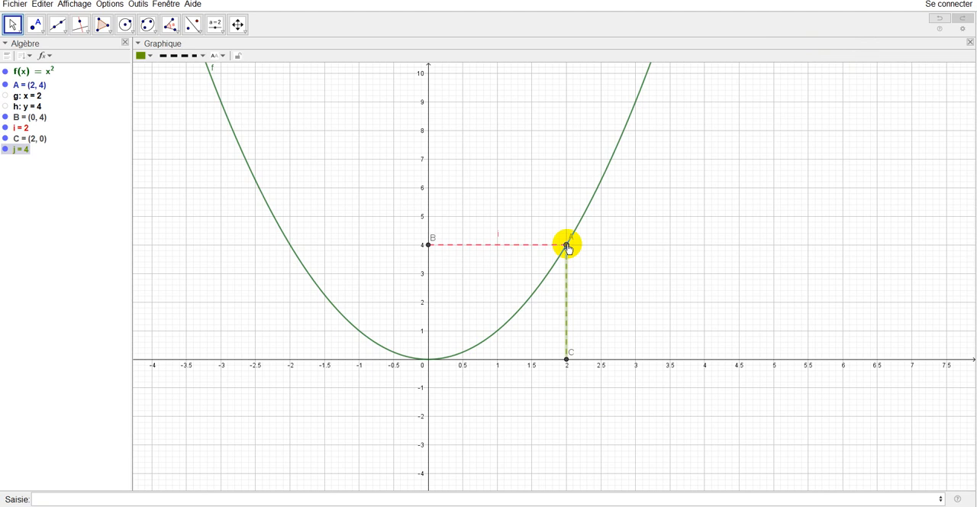
- Slide point A along the parabola with its dashed projection segments to about (-2.65, 7.01)
mouse_move(569, 249)
left_mouse_down()
mouse_move(536, 305)
mouse_move(596, 233)
mouse_move(583, 249)
mouse_move(600, 207)
mouse_move(577, 253)
mouse_move(616, 183)
mouse_move(572, 258)
mouse_move(578, 250)
left_mouse_up()
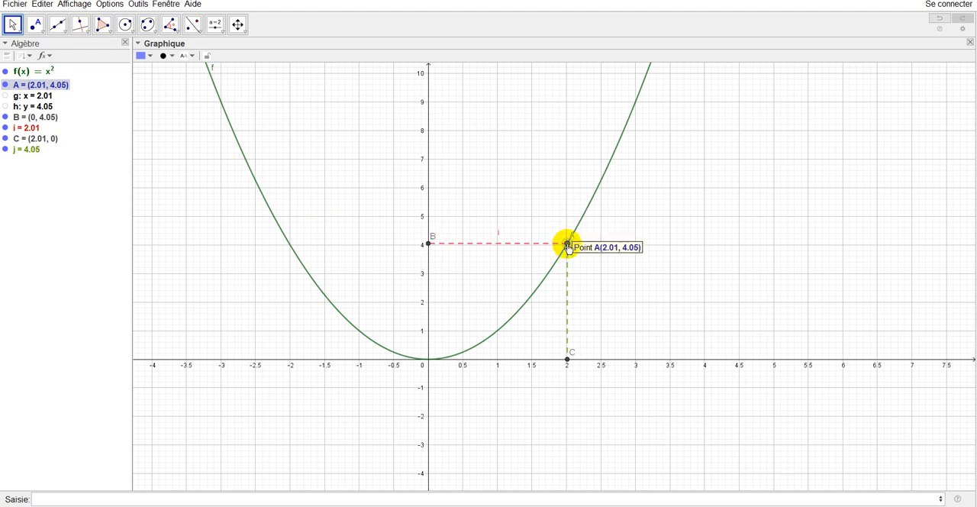
left_click_drag(568, 245, 265, 162)
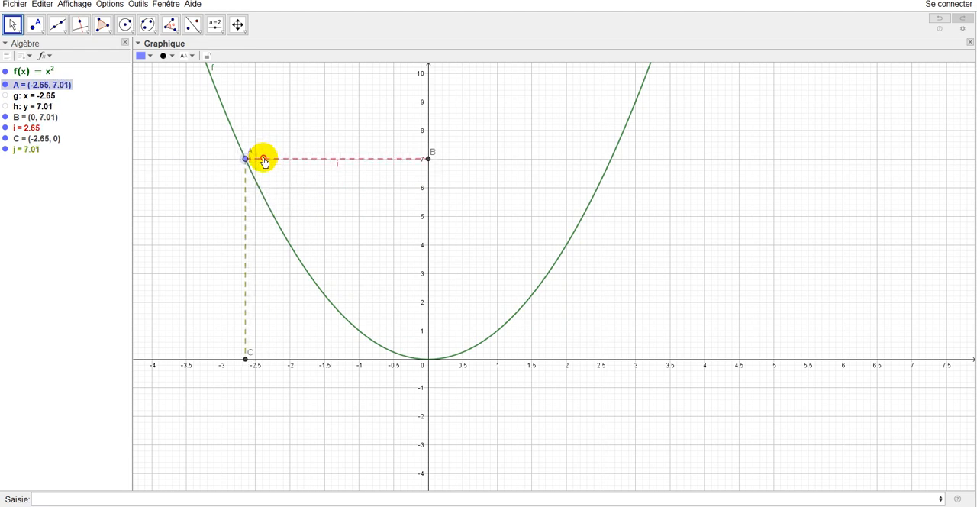
- Place the equation of f as text in the graph near (2, 9) and check the text's definition without changing it
mouse_move(248, 165)
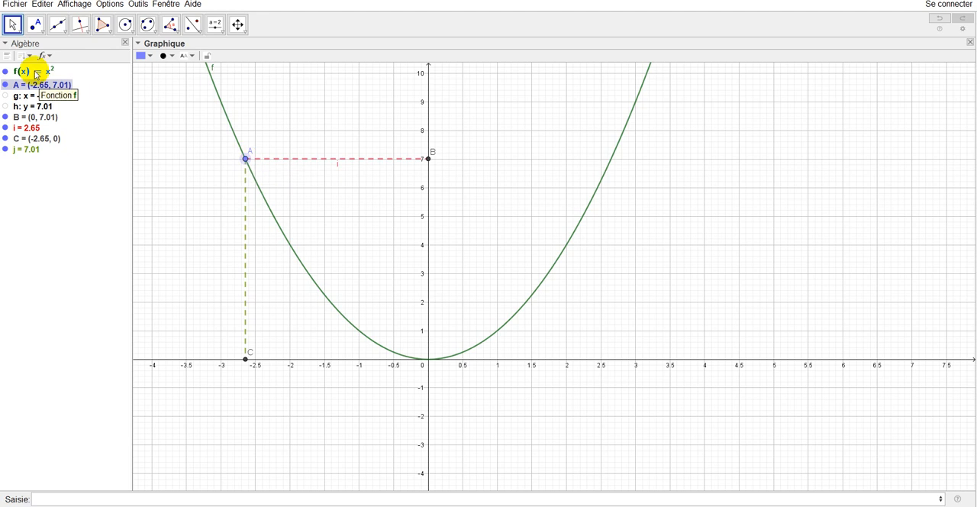
left_click_drag(37, 75, 566, 115)
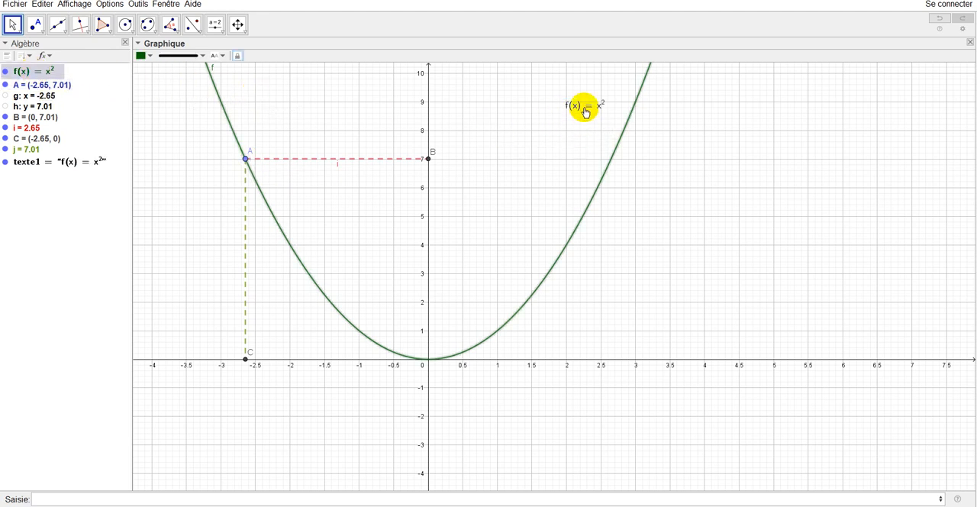
double_click(585, 107)
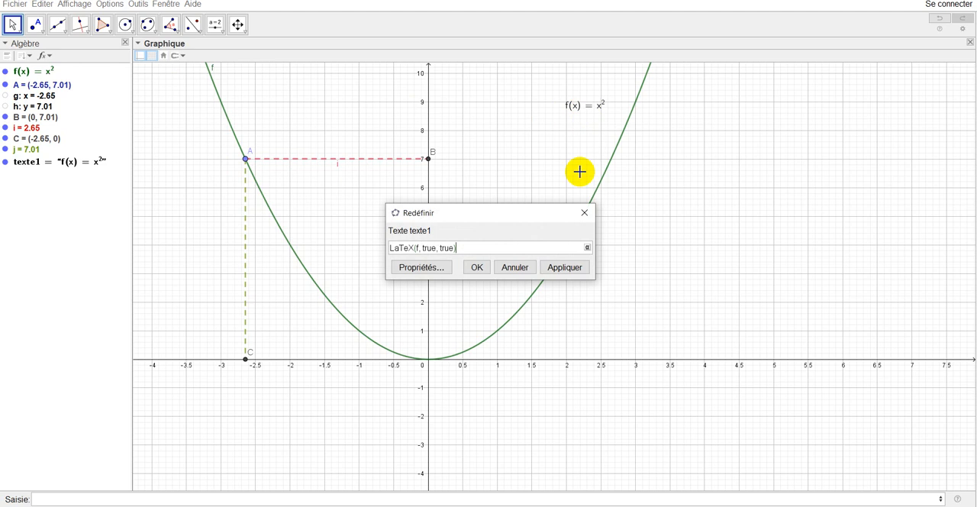
left_click(586, 214)
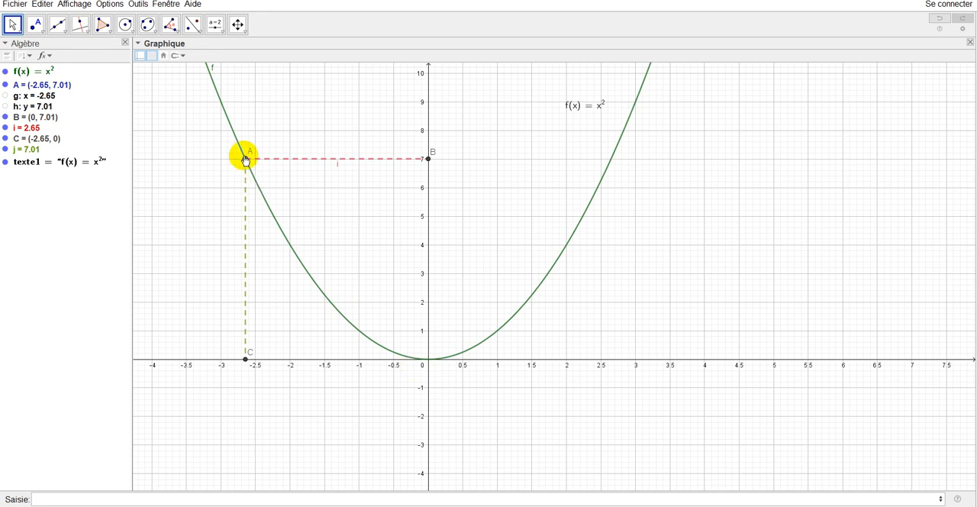
- Slide point A back and forth along both branches of the parabola and leave it at (-3, 9)
left_click_drag(246, 161, 339, 274)
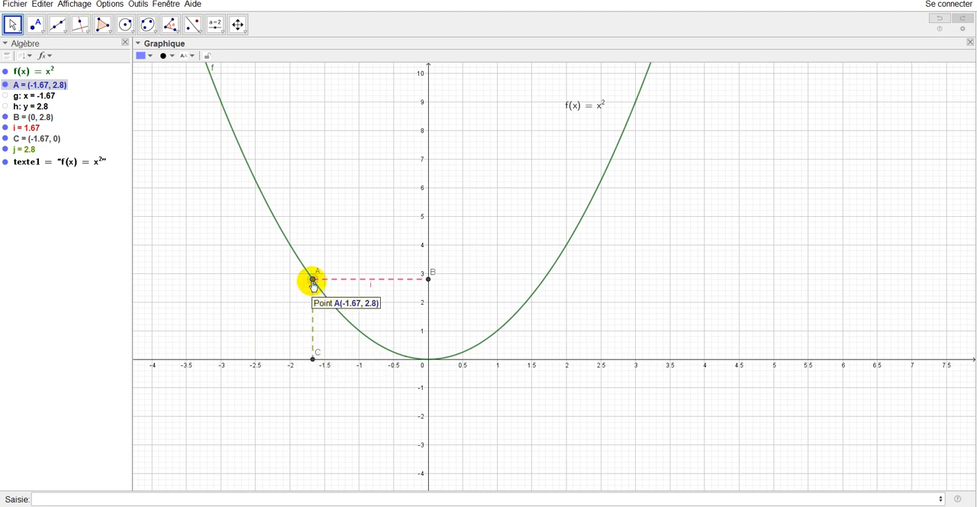
left_click_drag(313, 281, 699, 322)
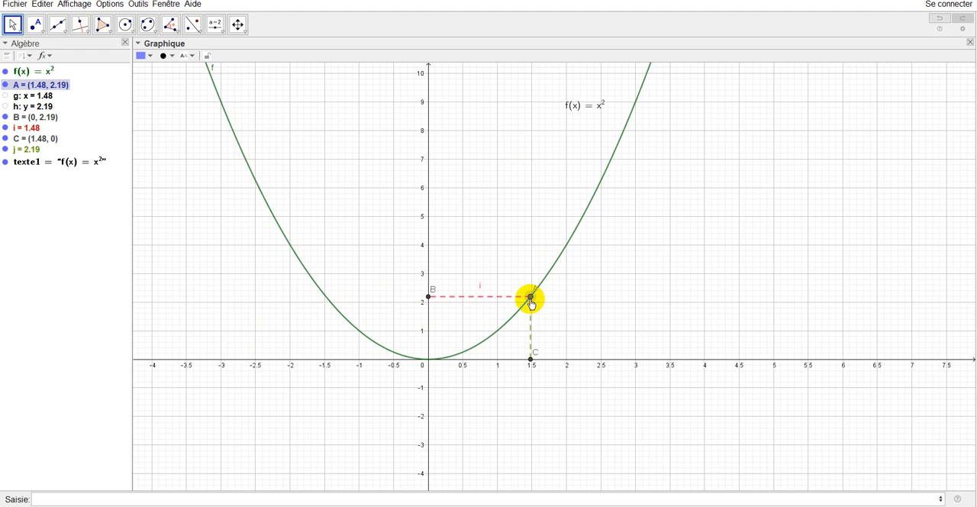
left_click_drag(532, 303, 636, 102)
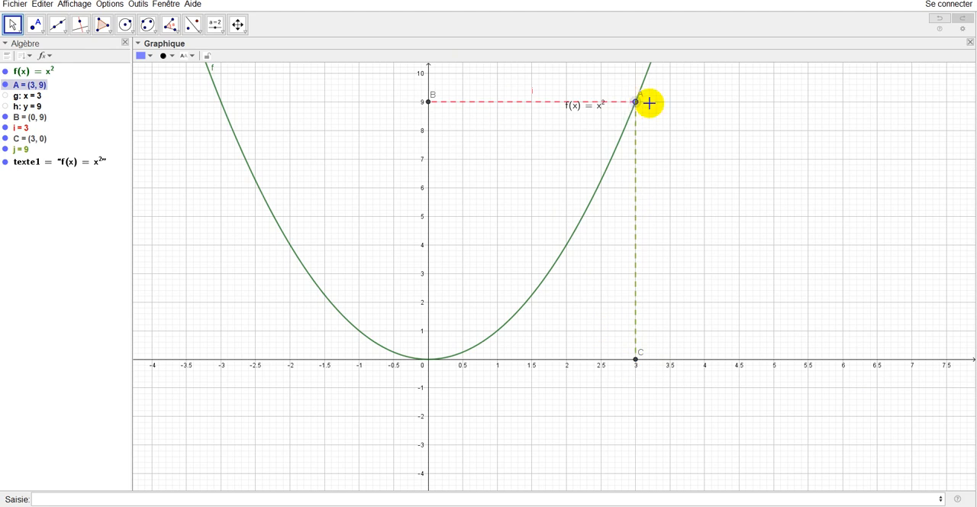
left_click_drag(636, 107, 533, 340)
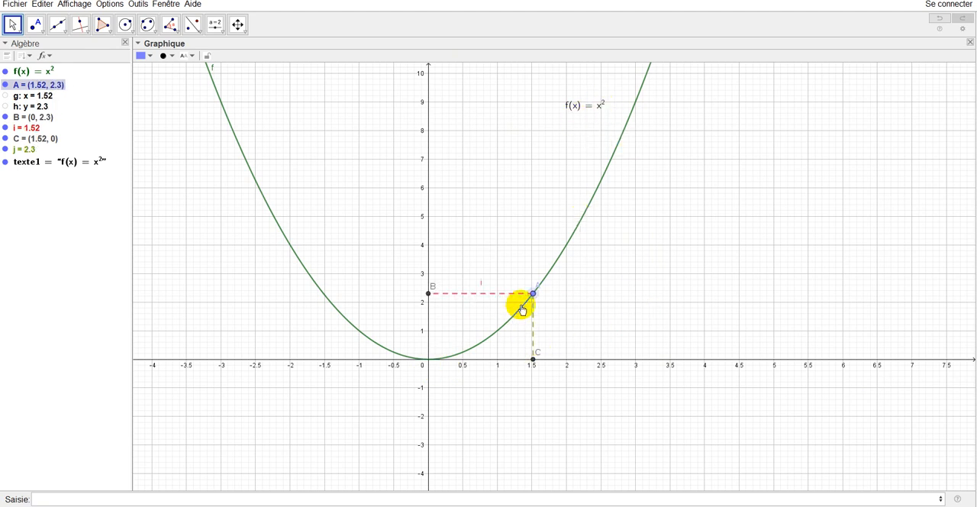
left_click_drag(532, 297, 224, 108)
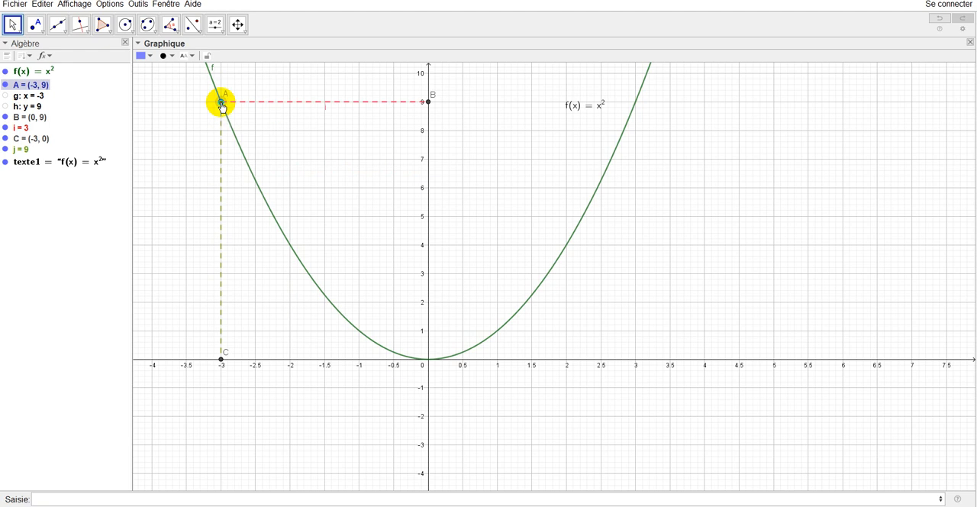
- Turn on the trace for point A and slide it along the parabola to about (-0.56, 0.32)
right_click(223, 107)
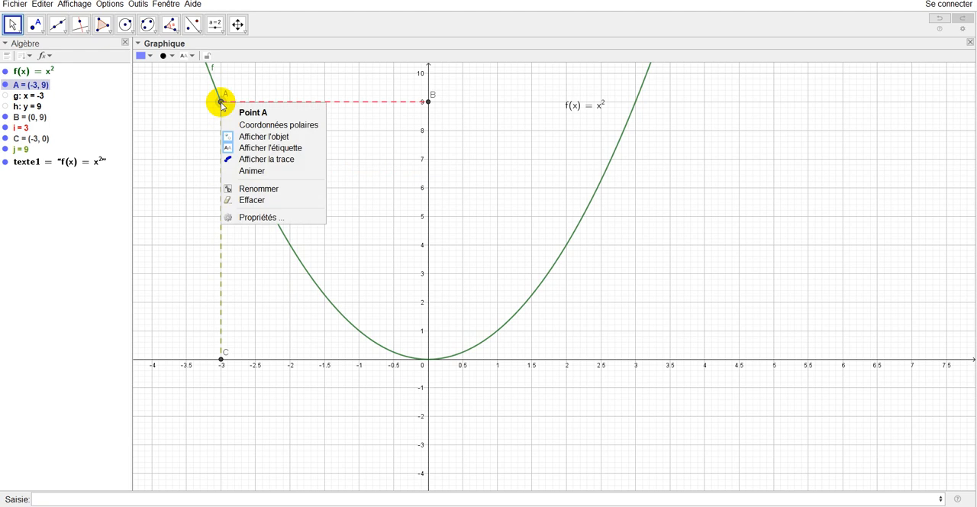
left_click(271, 219)
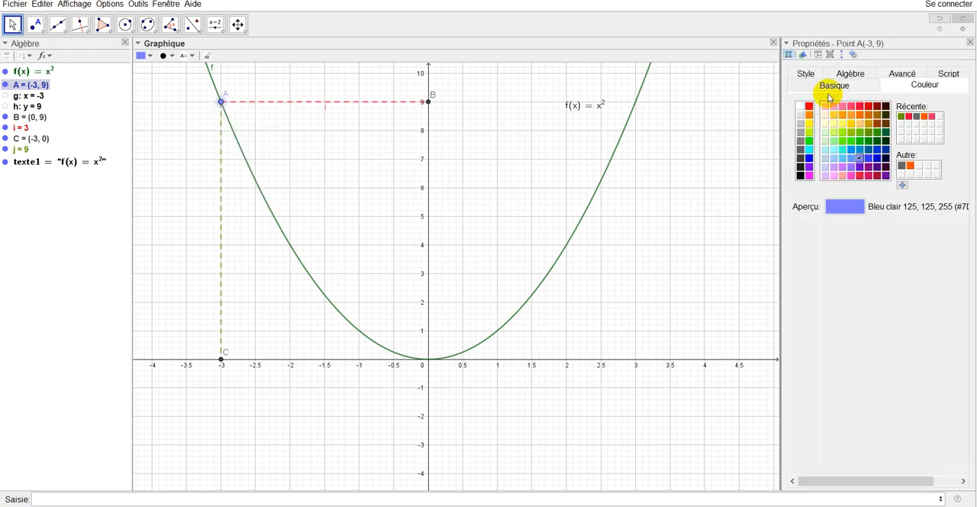
left_click(805, 75)
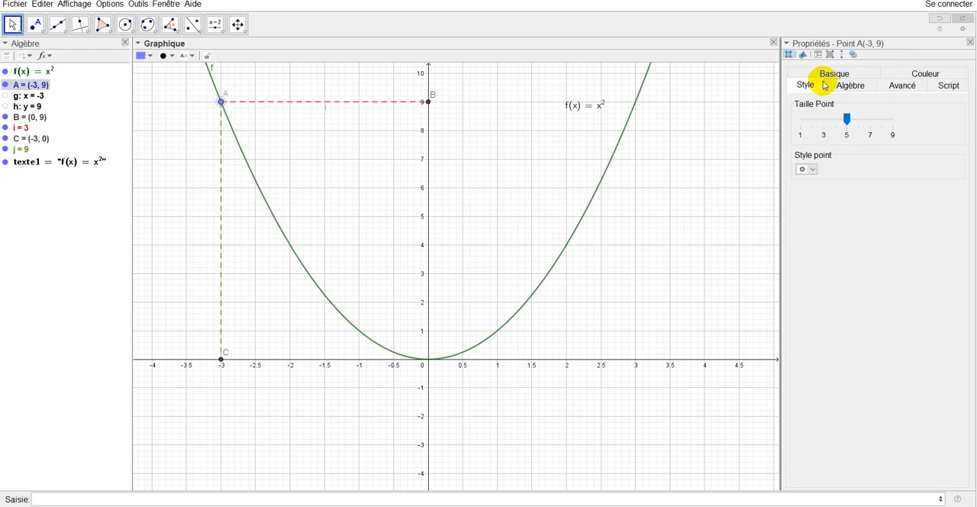
left_click(835, 74)
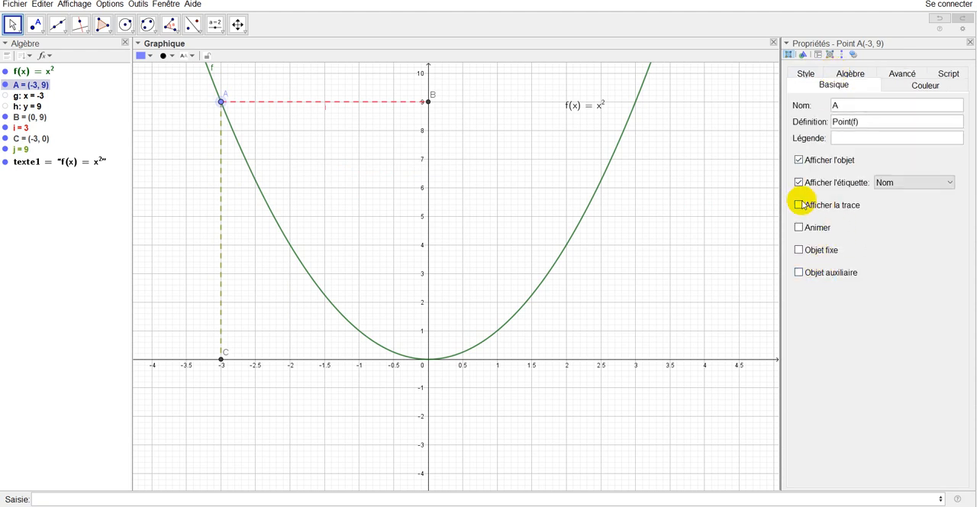
left_click(799, 205)
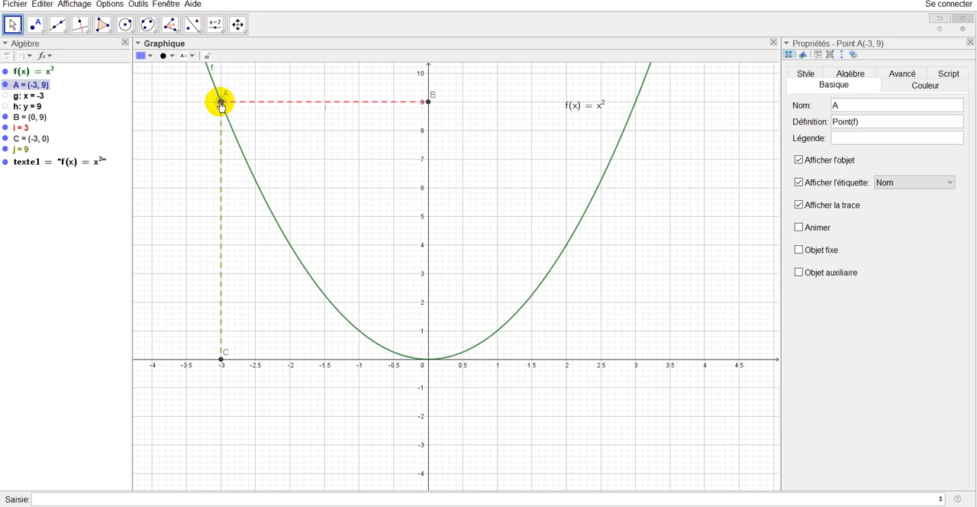
mouse_move(221, 105)
left_mouse_down()
mouse_move(293, 262)
mouse_move(407, 348)
left_mouse_up()
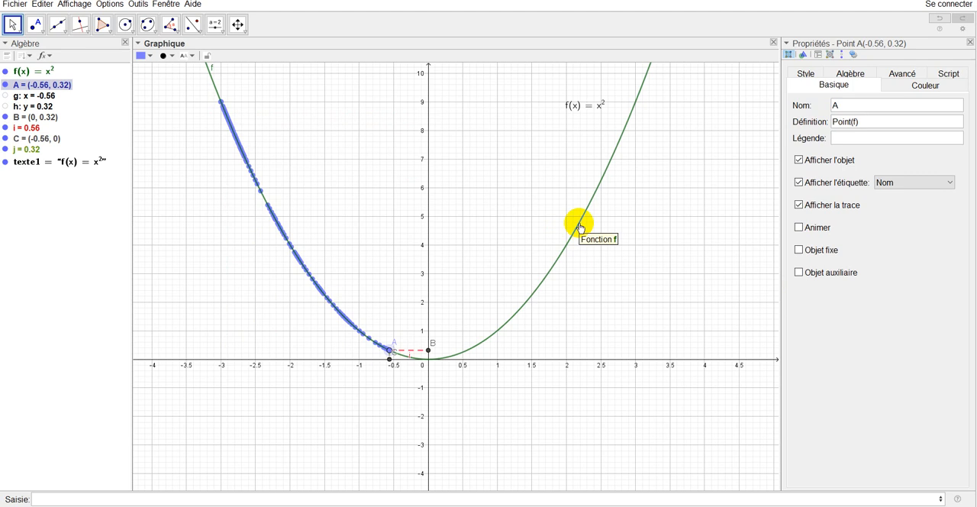
- Hide the curve f and slide point A to trace out the whole parabola, leaving it at about (1.66, 2.76)
left_click(6, 73)
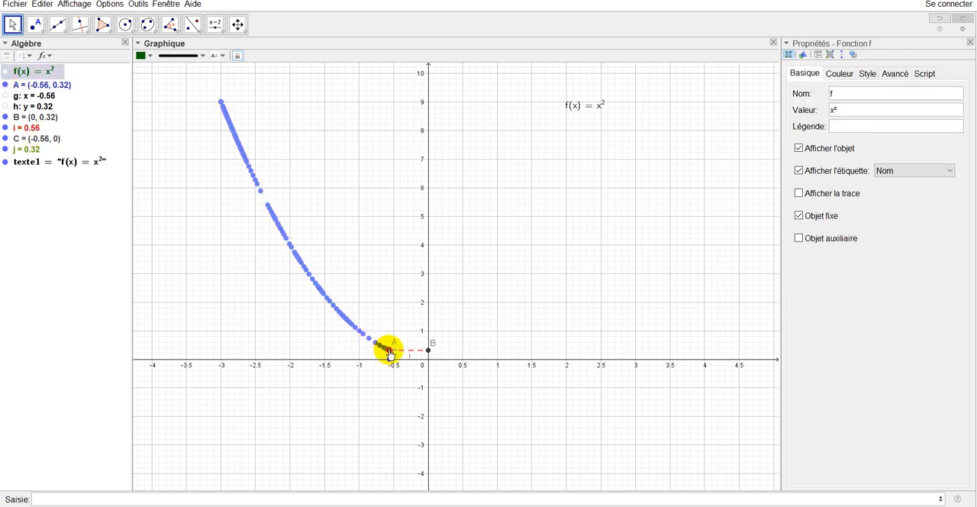
mouse_move(390, 353)
left_mouse_down()
mouse_move(450, 352)
mouse_move(604, 120)
mouse_move(589, 175)
mouse_move(467, 345)
mouse_move(393, 333)
mouse_move(206, 61)
mouse_move(246, 194)
mouse_move(353, 314)
mouse_move(416, 353)
mouse_move(518, 329)
mouse_move(576, 240)
mouse_move(648, 68)
mouse_move(590, 245)
mouse_move(526, 328)
mouse_move(498, 346)
mouse_move(413, 360)
mouse_move(363, 342)
mouse_move(339, 326)
mouse_move(225, 99)
mouse_move(270, 211)
mouse_move(325, 284)
mouse_move(361, 322)
mouse_move(449, 361)
mouse_move(527, 302)
mouse_move(606, 109)
mouse_move(617, 87)
mouse_move(603, 156)
mouse_move(645, 67)
mouse_move(584, 234)
left_mouse_up()
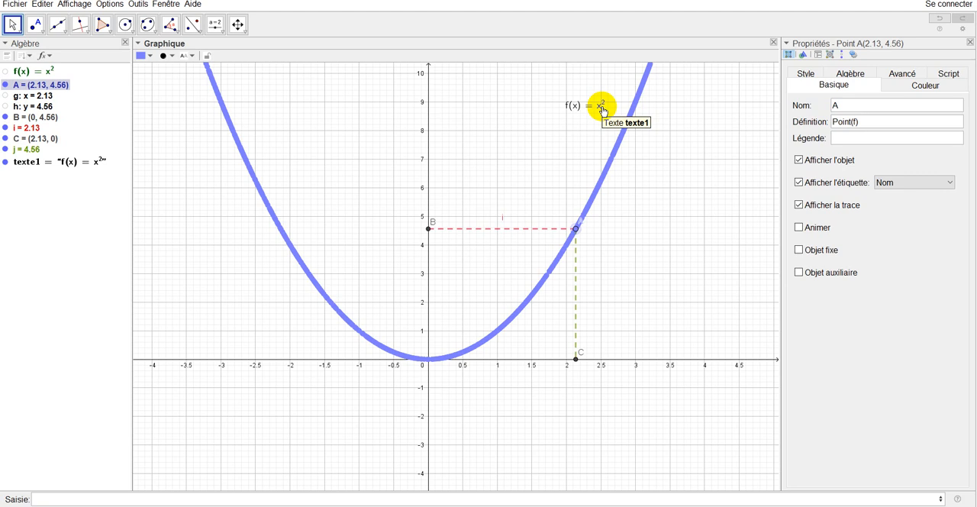
left_click_drag(576, 234, 539, 273)
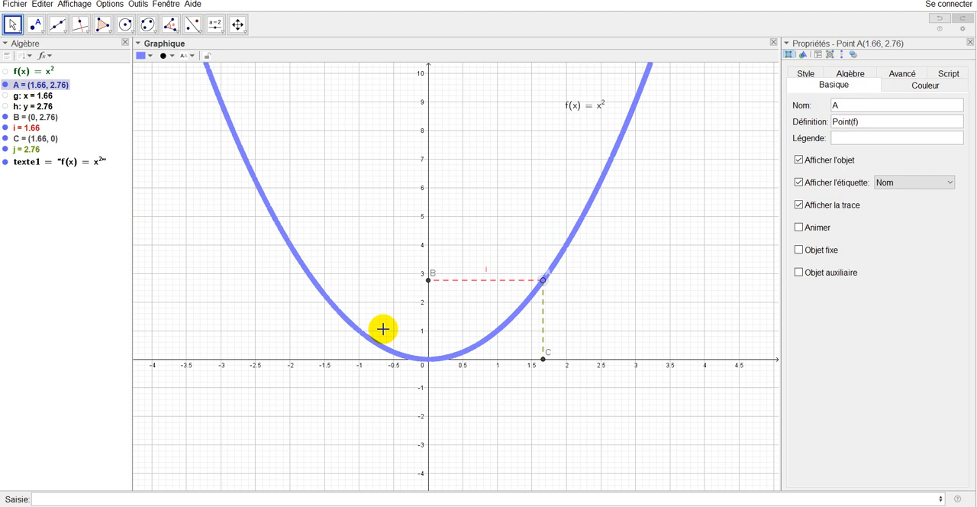
- Place a new point on the parabola's left branch and adjust it to (-3, 9)
left_click(35, 24)
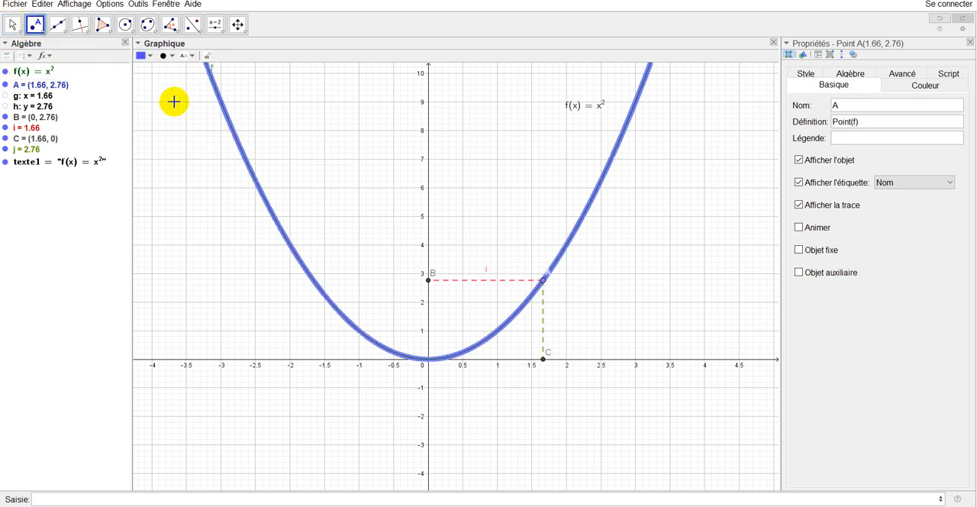
left_click(223, 110)
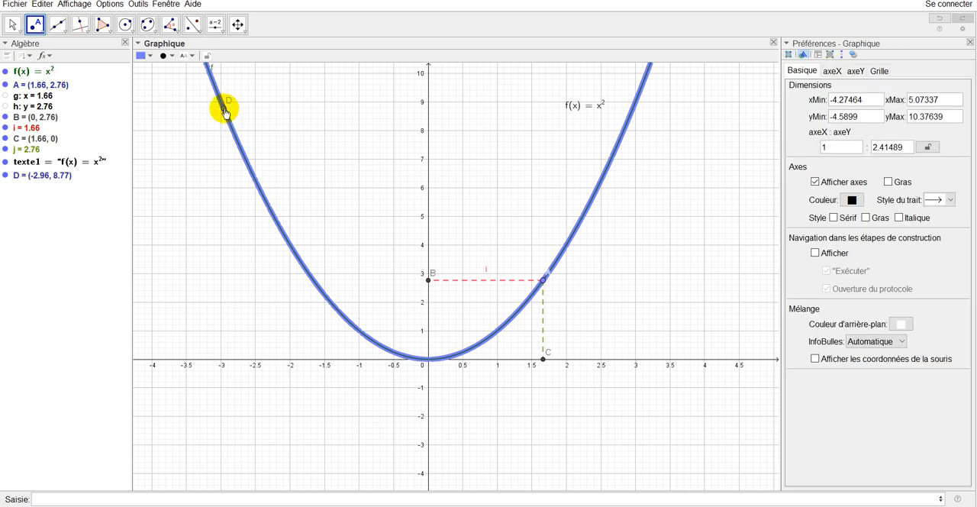
left_click_drag(222, 104, 222, 105)
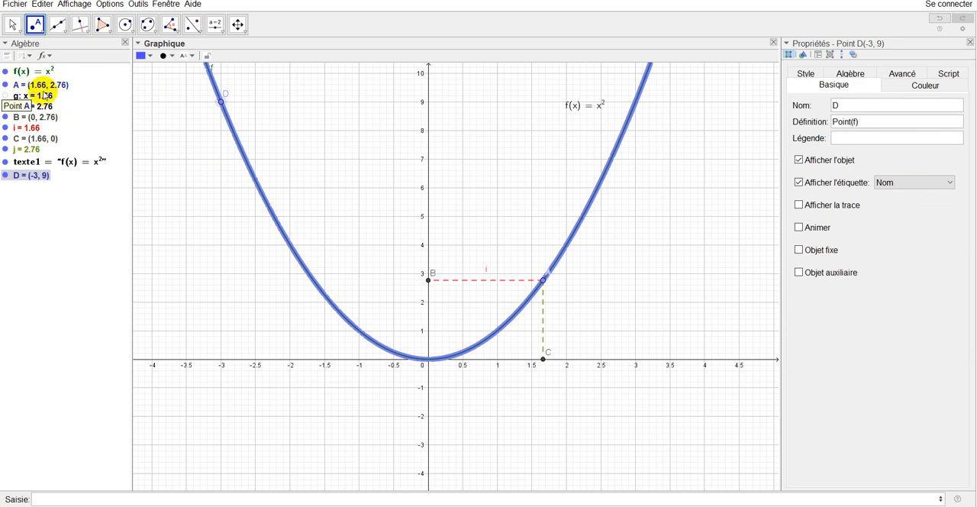
- Hide the Algèbre view to leave more room for the graph
left_click(67, 5)
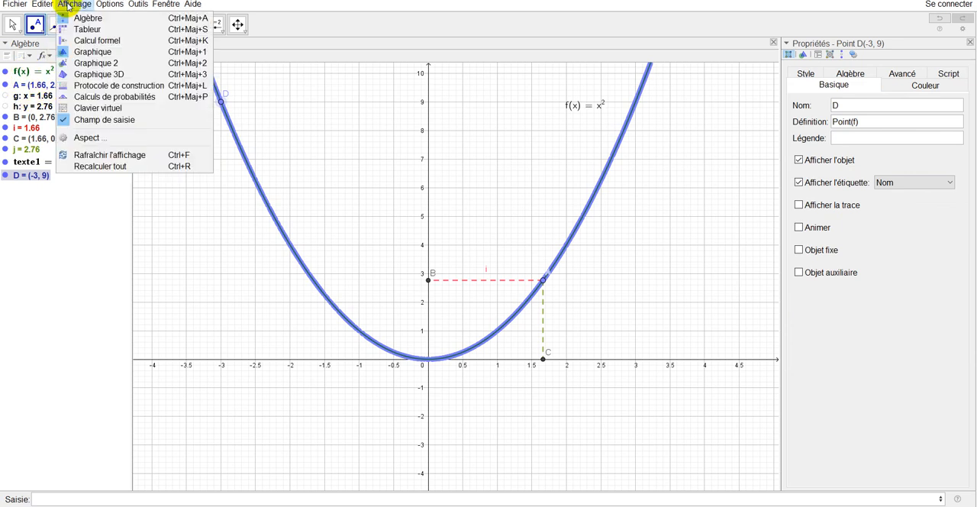
left_click(76, 17)
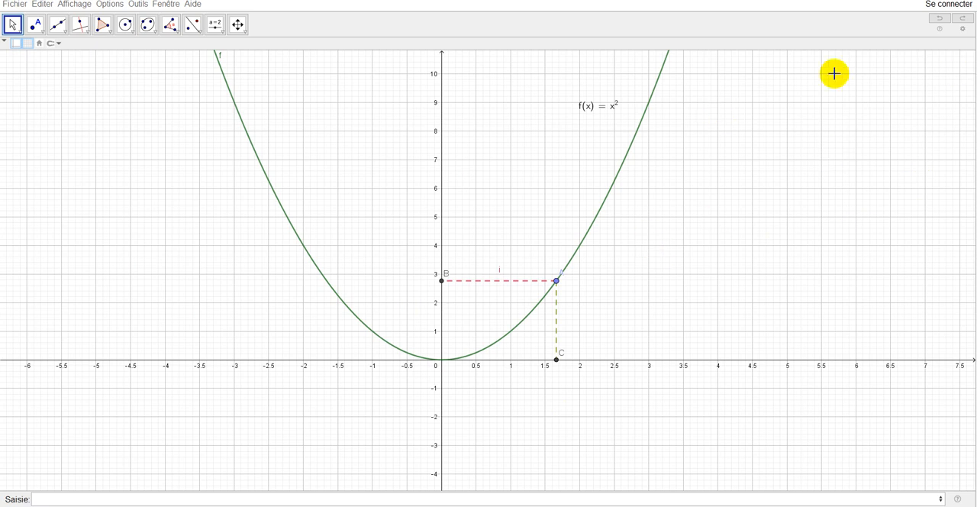
- Redo the horizontal line y = 4 and check its definition without changing it
left_click(962, 17)
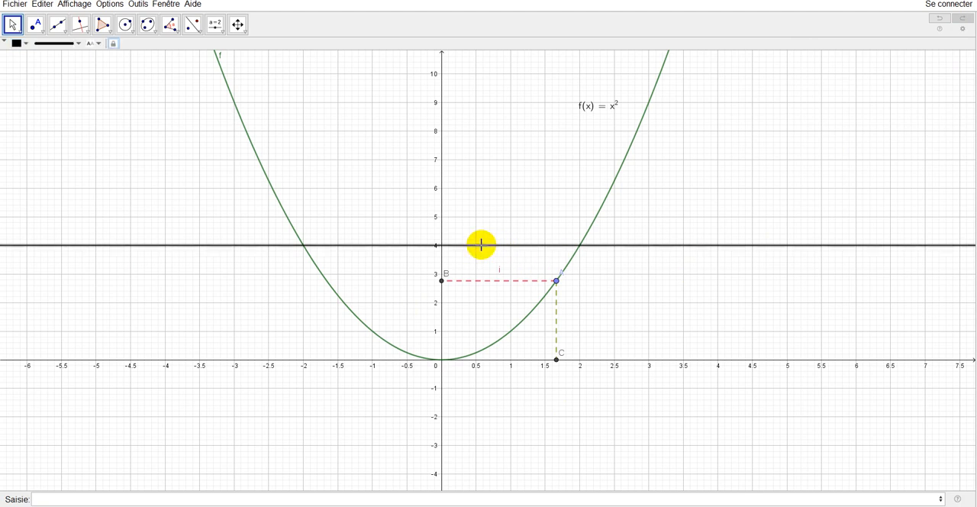
double_click(482, 246)
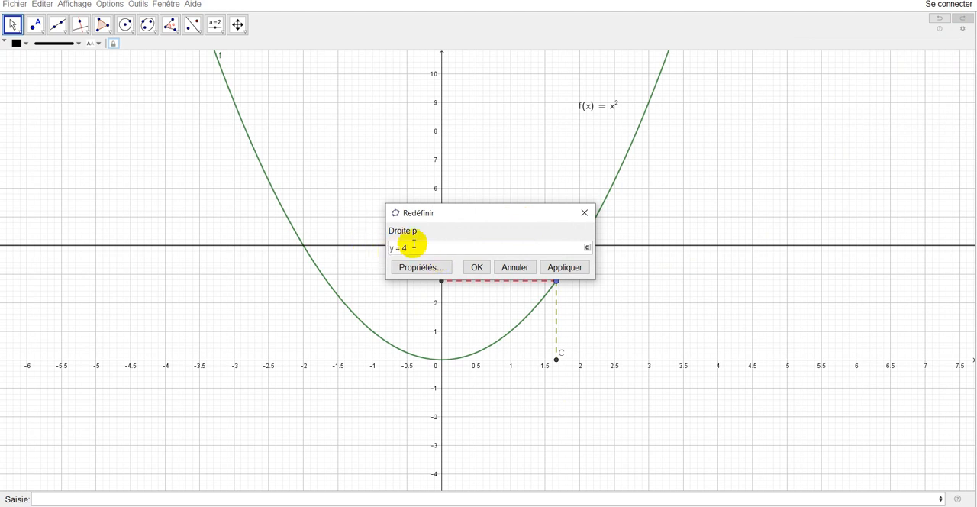
left_click(583, 212)
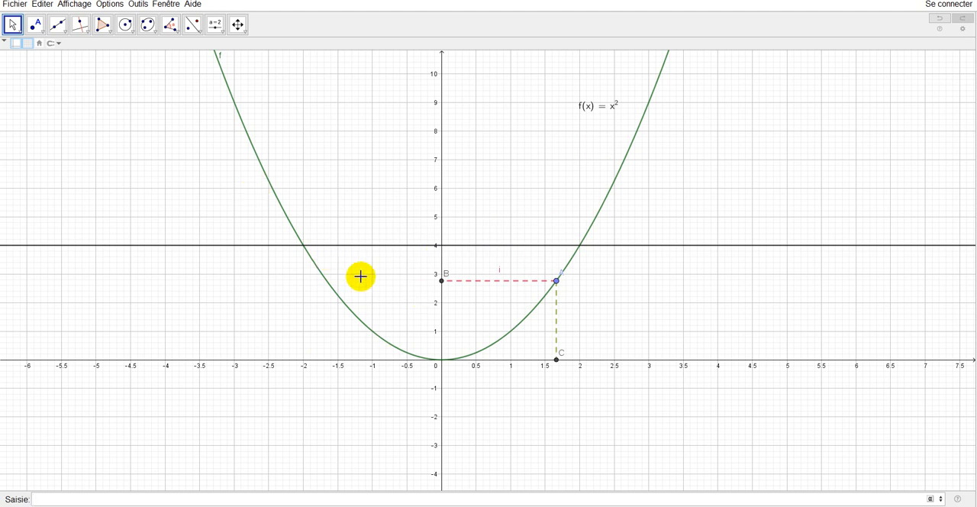
- Show the Algèbre view to place line p's equation as text just above the line near x = -4.5, and hide the view again
left_click(65, 8)
left_click(69, 17)
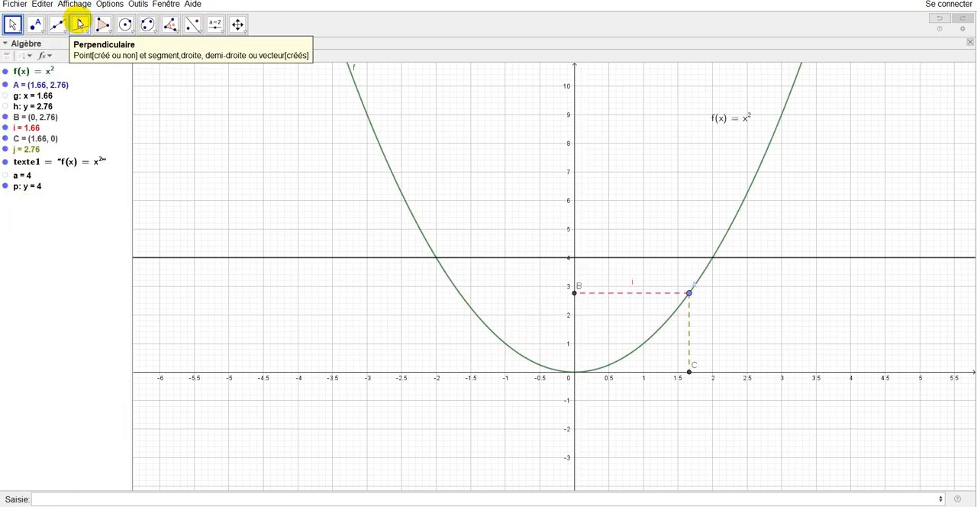
left_click(32, 188)
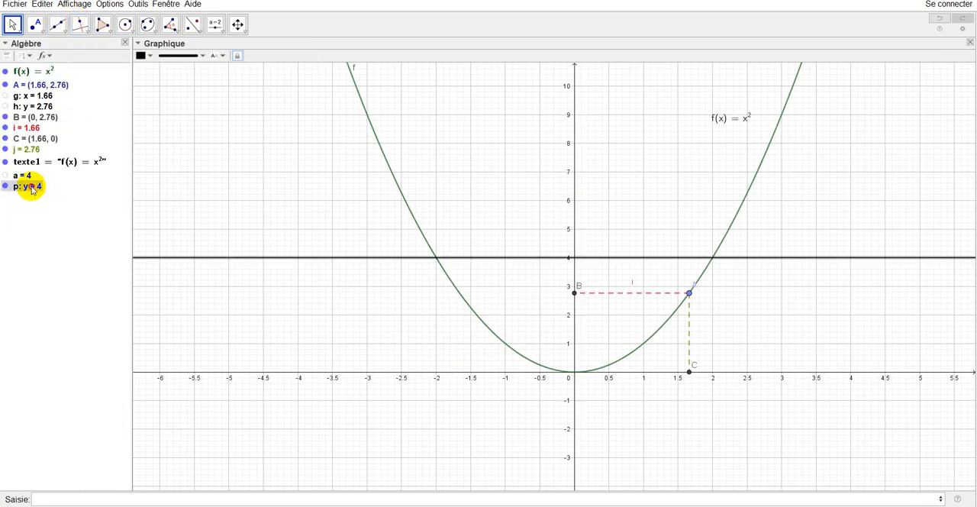
left_click_drag(32, 190, 259, 252)
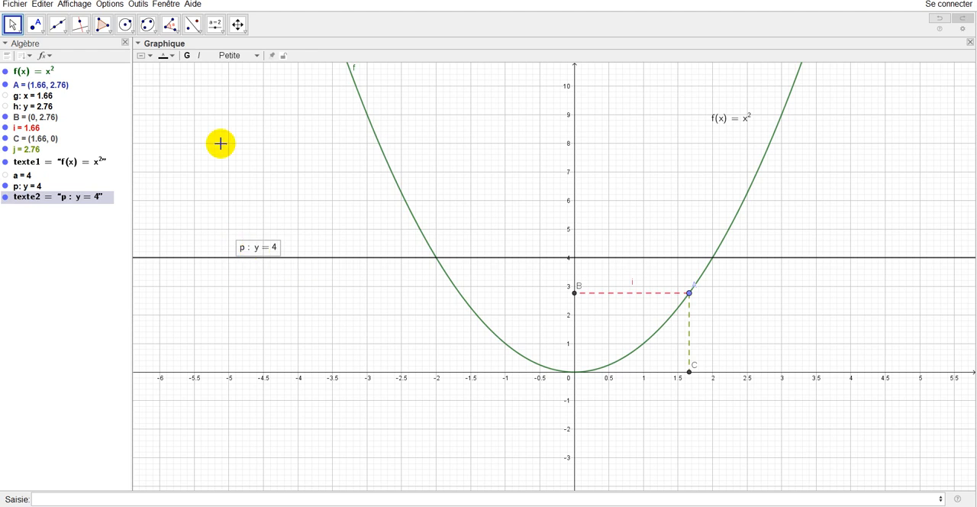
left_click(76, 8)
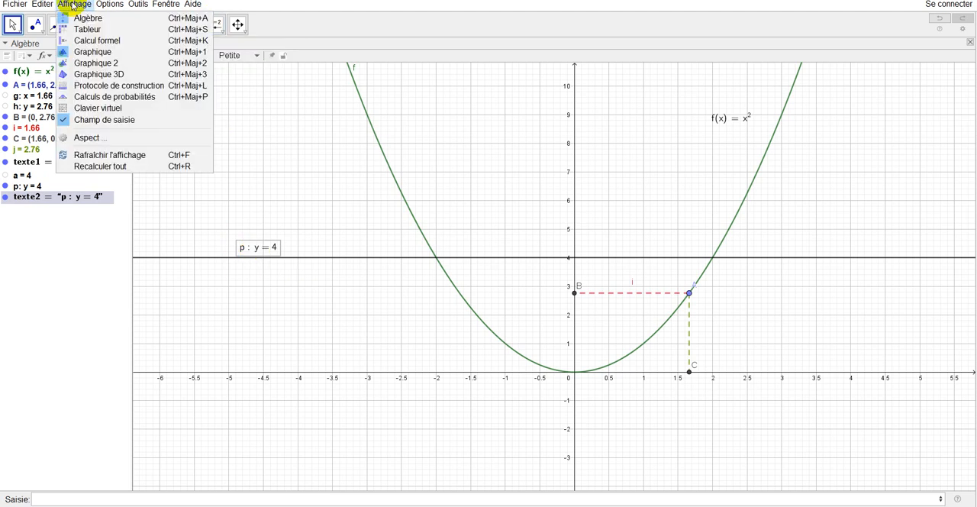
left_click(80, 18)
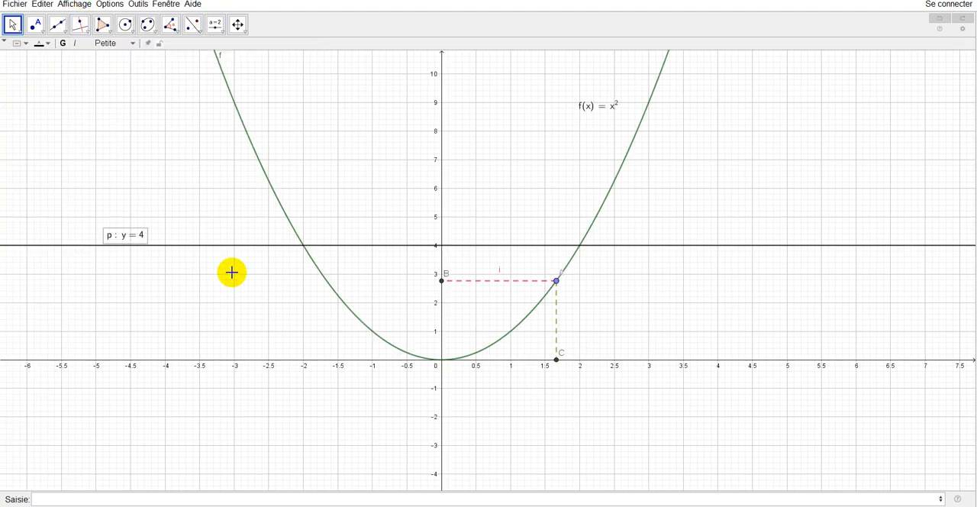